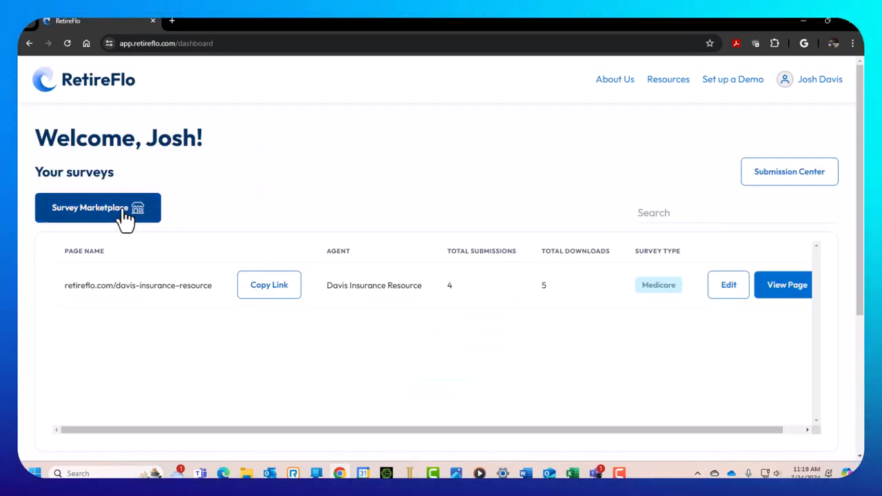
Browse the Survey Marketplace's three $29.99/month survey types, then return to the dashboard
{"action": "left_click", "coordinate": [121, 212]}
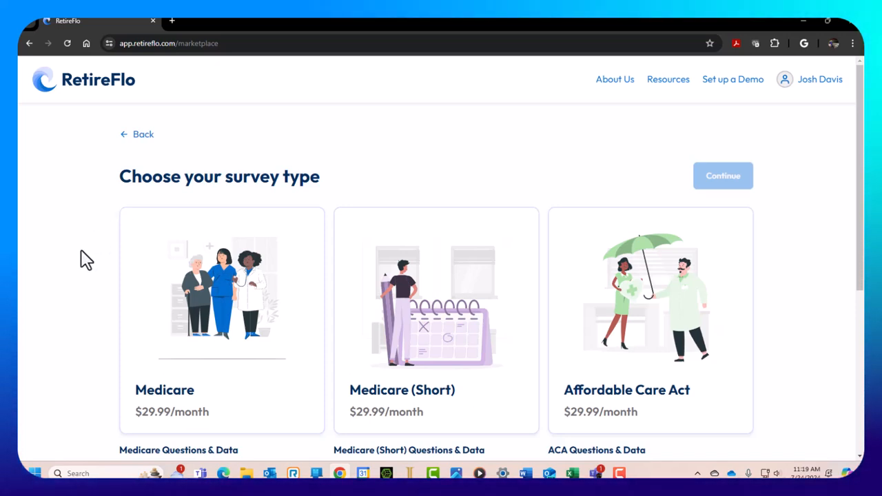
{"action": "scroll", "coordinate": [86, 260], "scroll_direction": "down", "scroll_amount": 3}
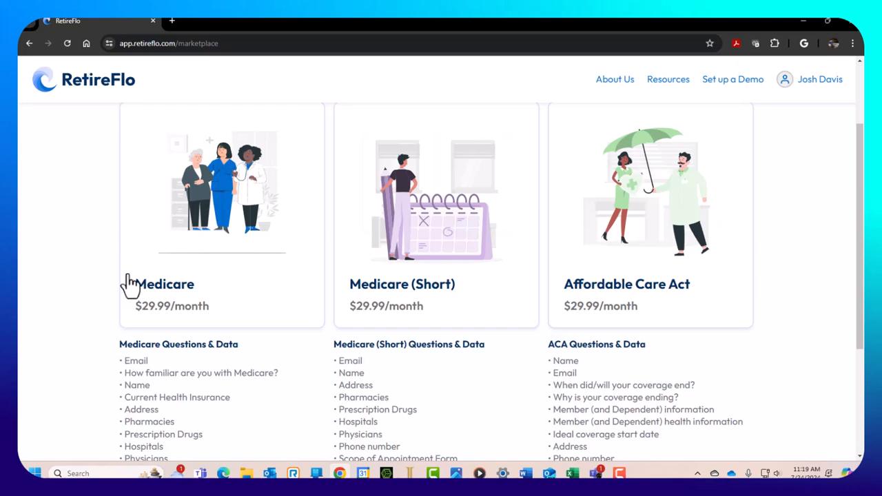
{"action": "scroll", "coordinate": [114, 284], "scroll_direction": "up", "scroll_amount": 3}
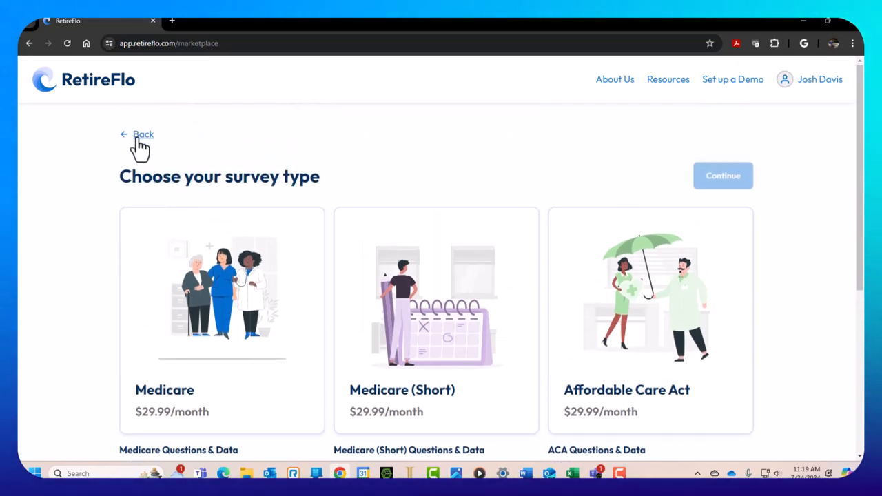
{"action": "left_click", "coordinate": [139, 146]}
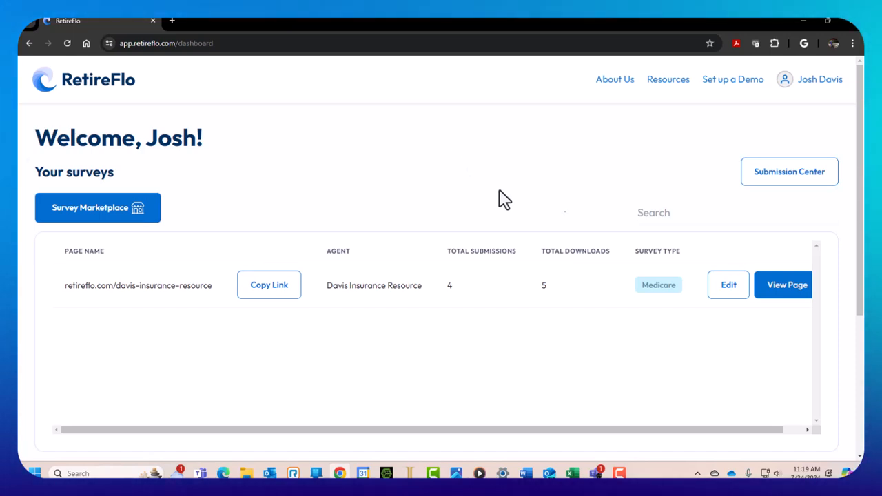
Scroll the surveys table right and open the davis-insurance-resource public page in a new tab
{"action": "left_click_drag", "start_coordinate": [526, 429], "coordinate": [484, 428]}
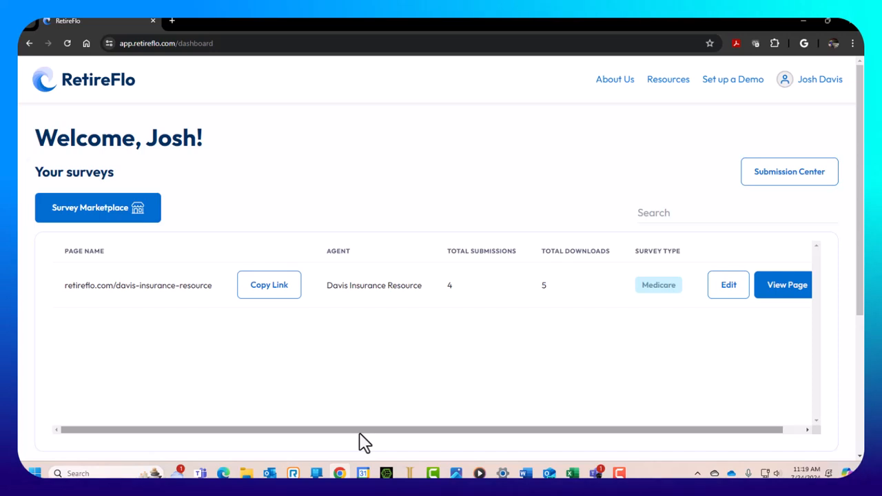
{"action": "left_click_drag", "start_coordinate": [360, 435], "coordinate": [447, 435]}
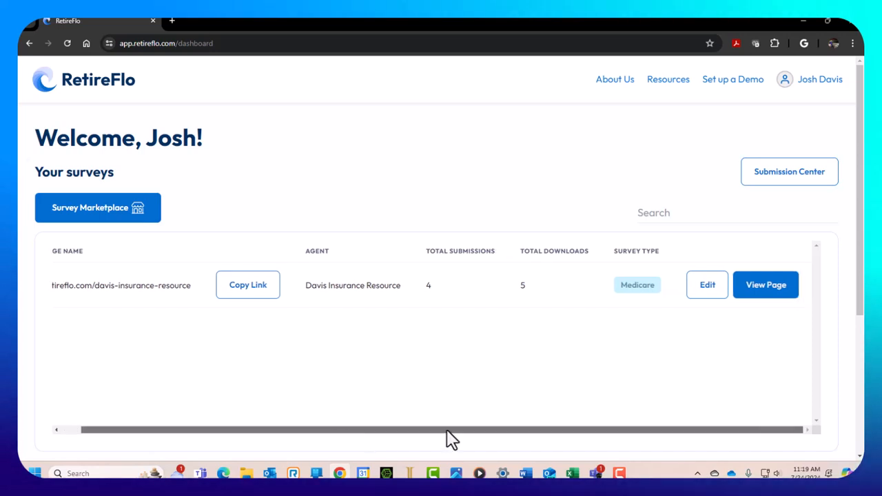
{"action": "left_click", "coordinate": [778, 295]}
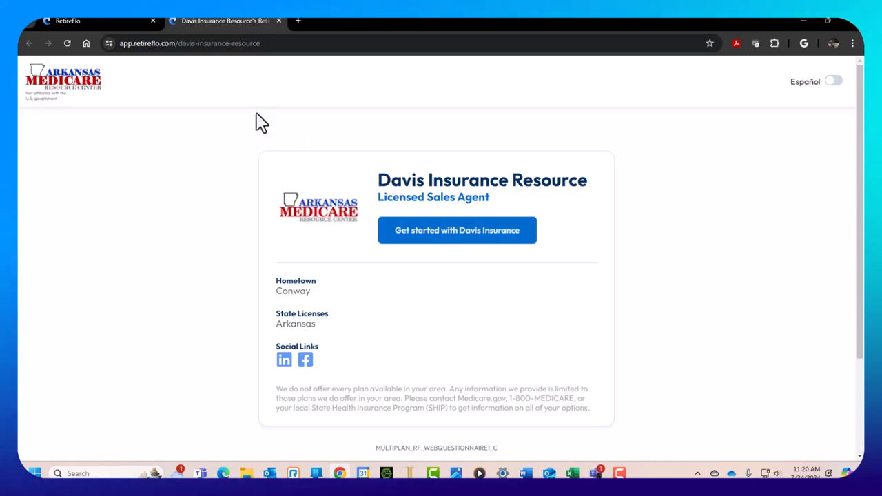
{"action": "left_click", "coordinate": [78, 20]}
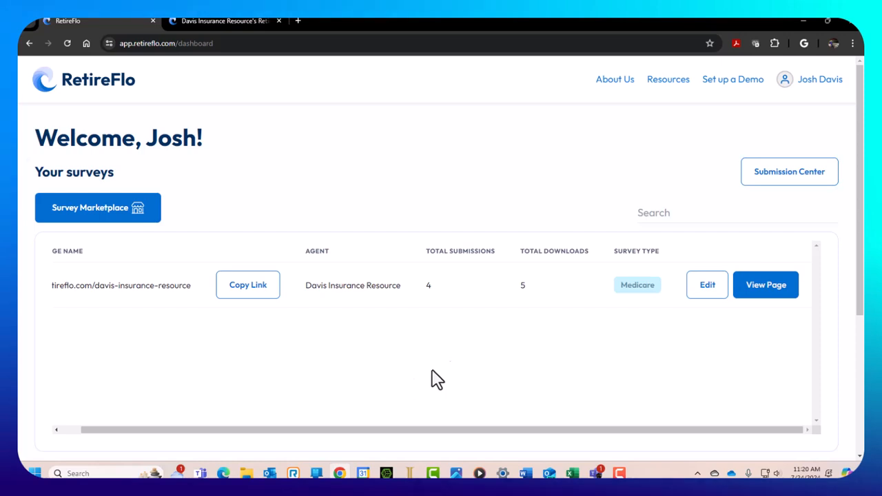
{"action": "left_click", "coordinate": [769, 288]}
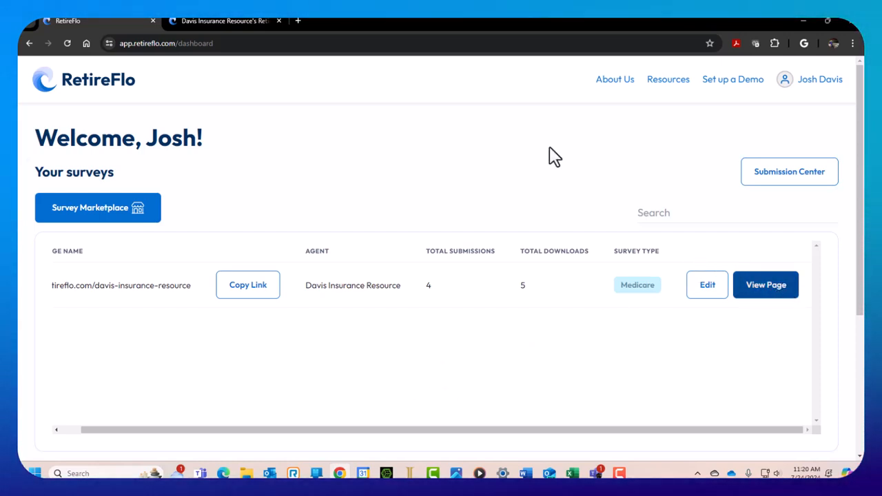
{"action": "left_click", "coordinate": [236, 22]}
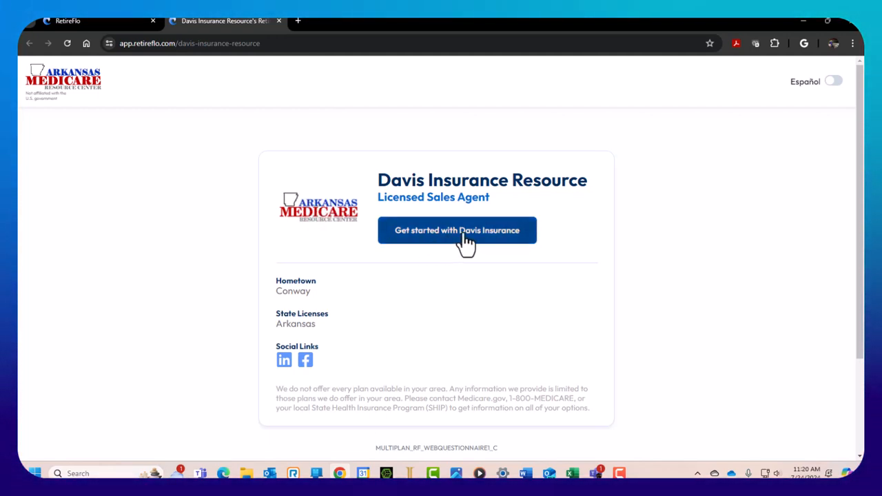
Start the Davis Insurance Medicare survey and look over its intro and consent disclaimers
{"action": "left_click", "coordinate": [462, 238]}
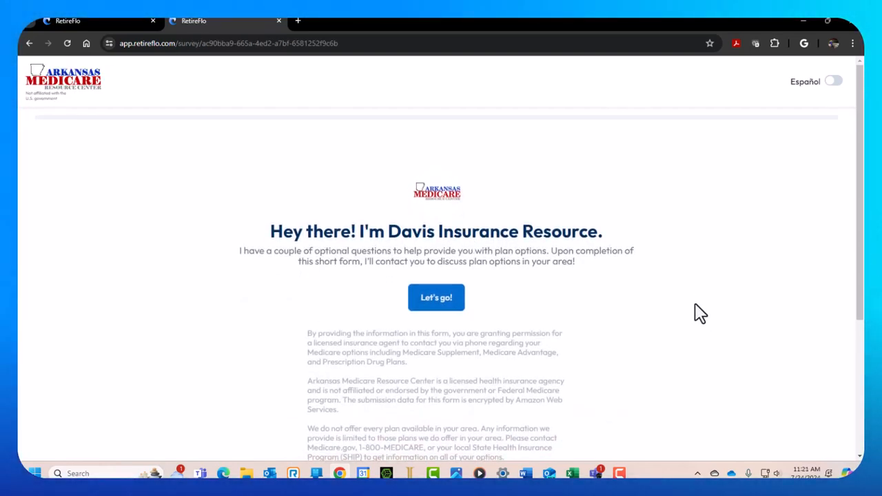
{"action": "scroll", "coordinate": [701, 311], "scroll_direction": "down", "scroll_amount": 1}
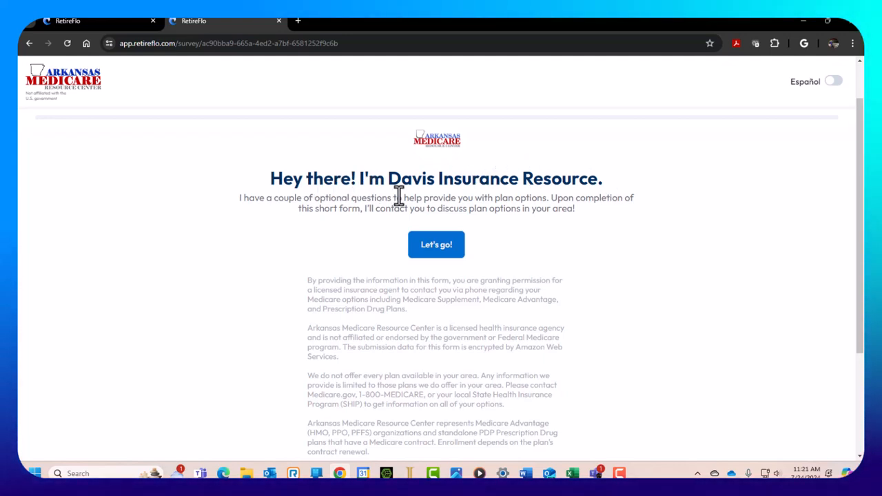
{"action": "scroll", "coordinate": [584, 272], "scroll_direction": "down", "scroll_amount": 3}
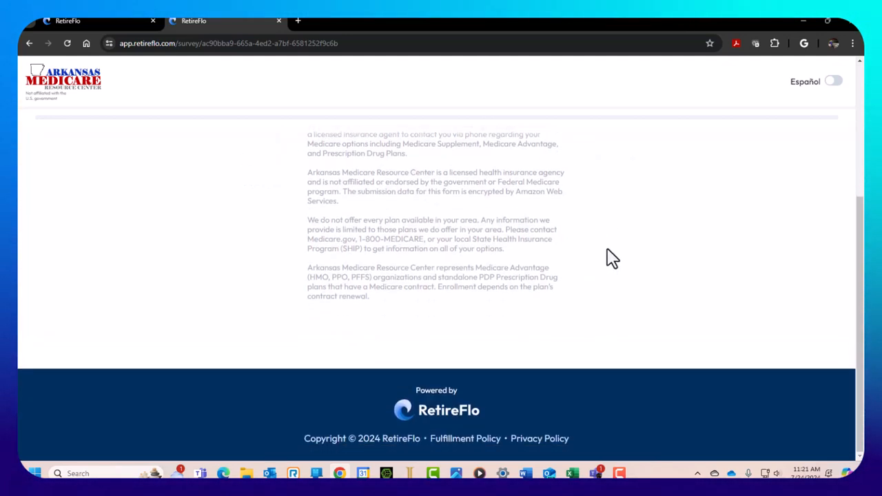
{"action": "scroll", "coordinate": [618, 263], "scroll_direction": "up", "scroll_amount": 1}
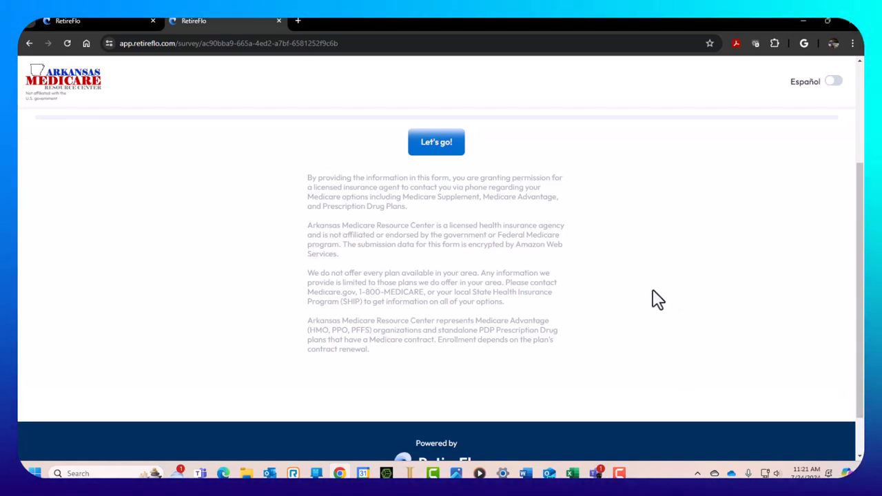
{"action": "scroll", "coordinate": [654, 299], "scroll_direction": "up", "scroll_amount": 2}
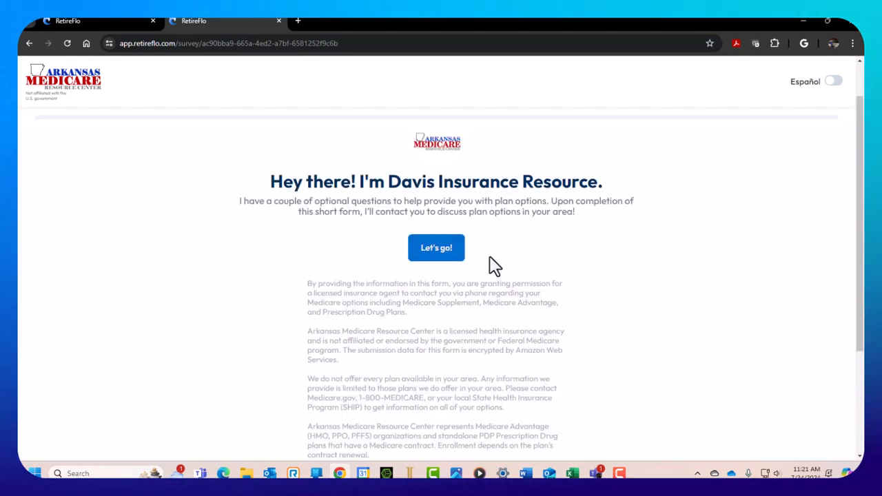
Begin the survey, submit the e-mail question blank, and confirm skipping it
{"action": "left_click", "coordinate": [437, 250]}
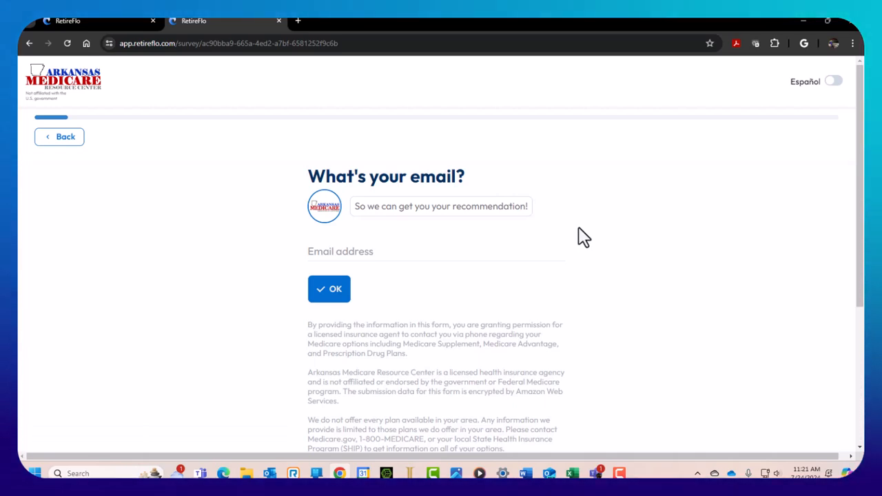
{"action": "left_click", "coordinate": [332, 252]}
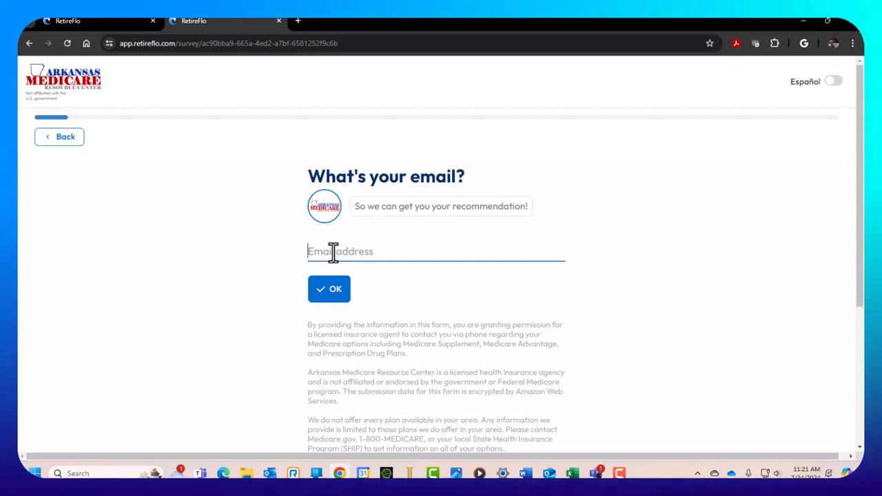
{"action": "left_click", "coordinate": [334, 295]}
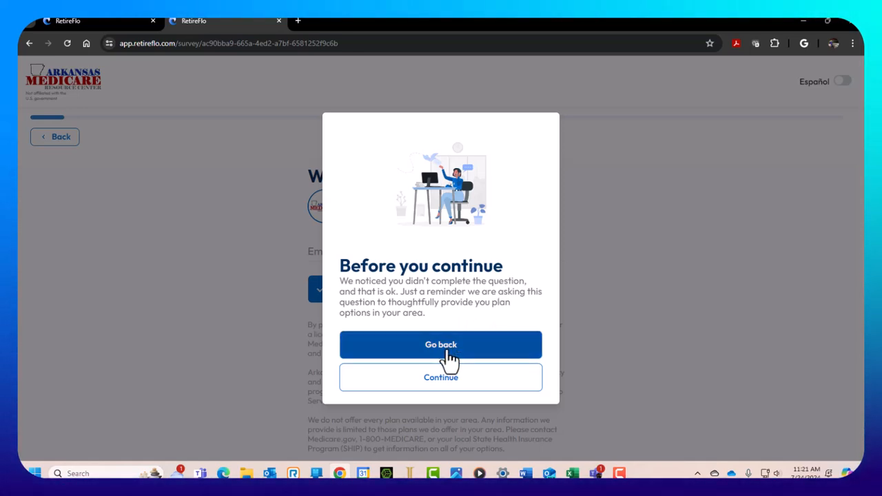
{"action": "left_click", "coordinate": [452, 389]}
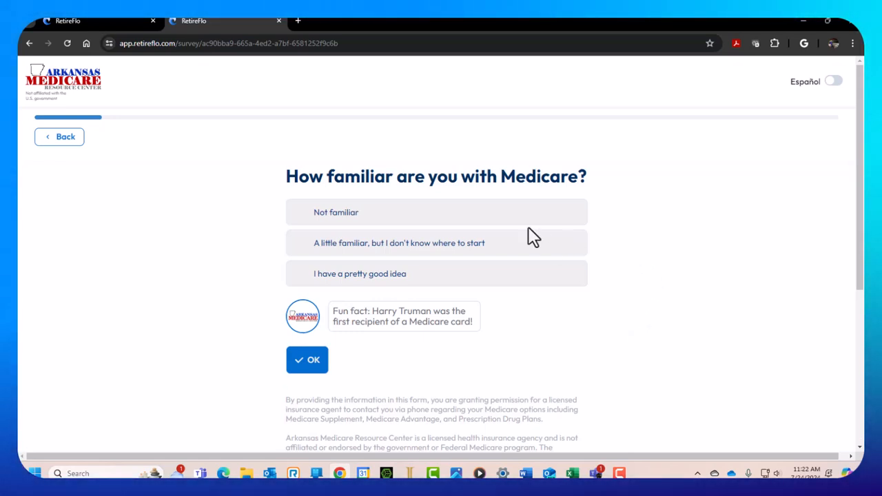
Answer 'a little familiar' with Medicare and enter the client's first and last name
{"action": "left_click", "coordinate": [387, 252]}
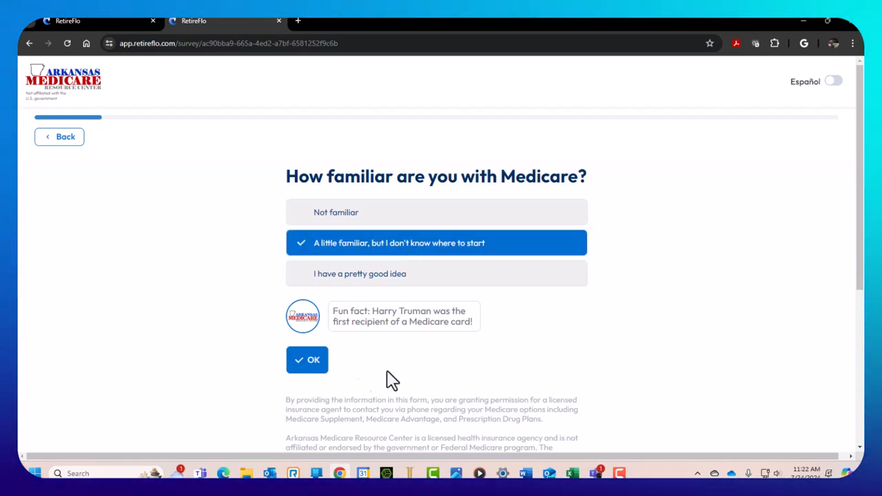
{"action": "left_click", "coordinate": [311, 360]}
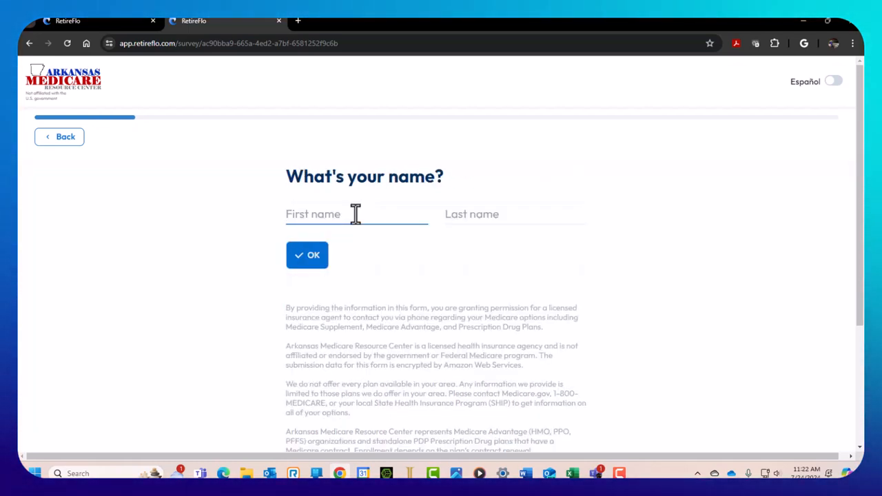
{"action": "key", "text": "Tab"}
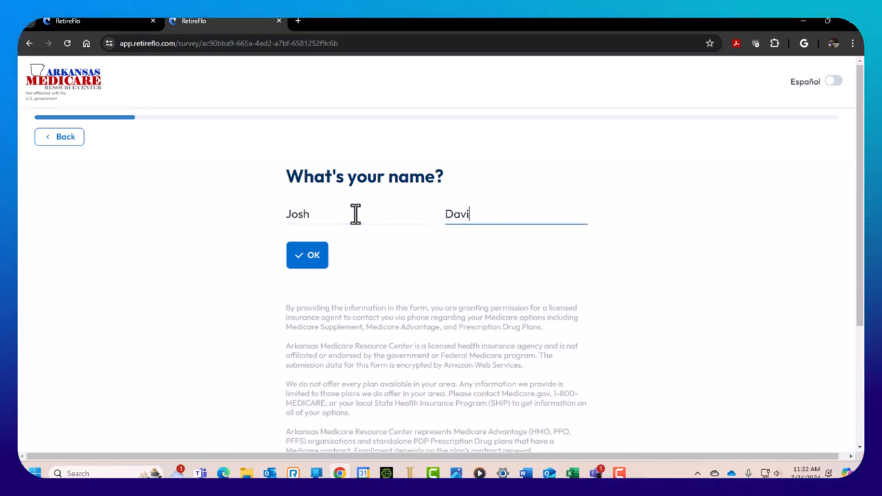
{"action": "left_click", "coordinate": [313, 259]}
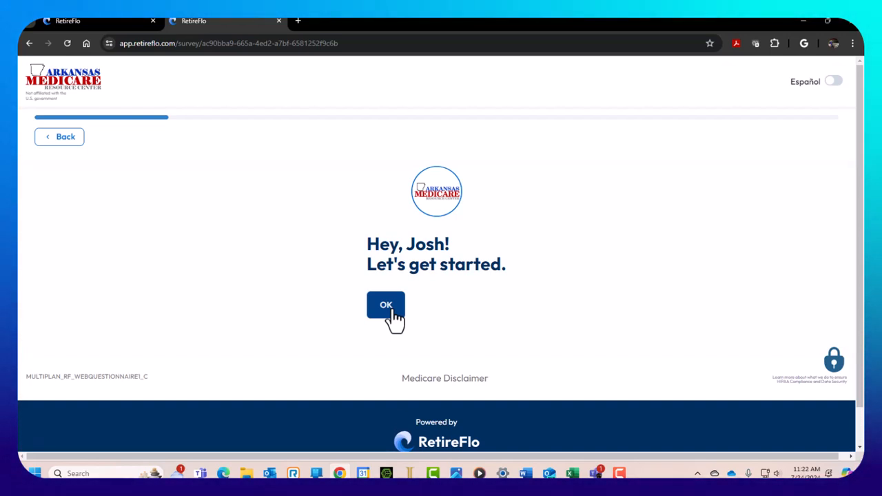
{"action": "left_click", "coordinate": [395, 312]}
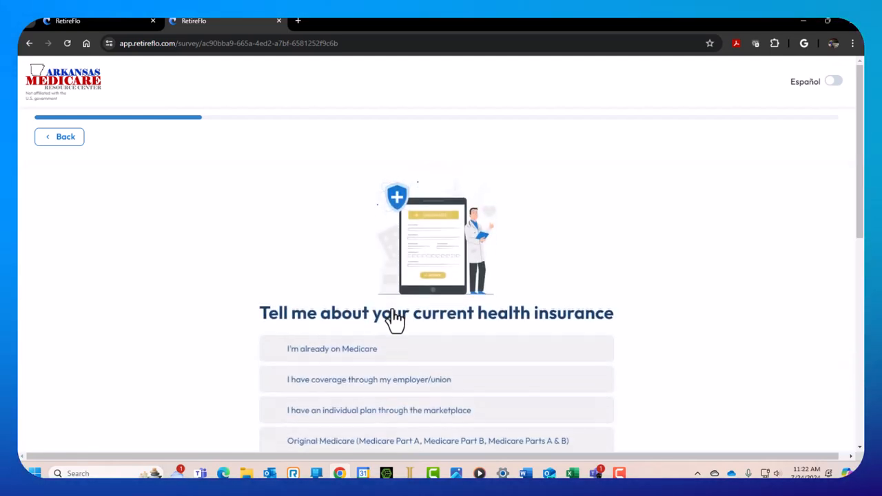
Answer that the client is already on Medicare with a Medicare Advantage plan
{"action": "scroll", "coordinate": [648, 337], "scroll_direction": "down", "scroll_amount": 2}
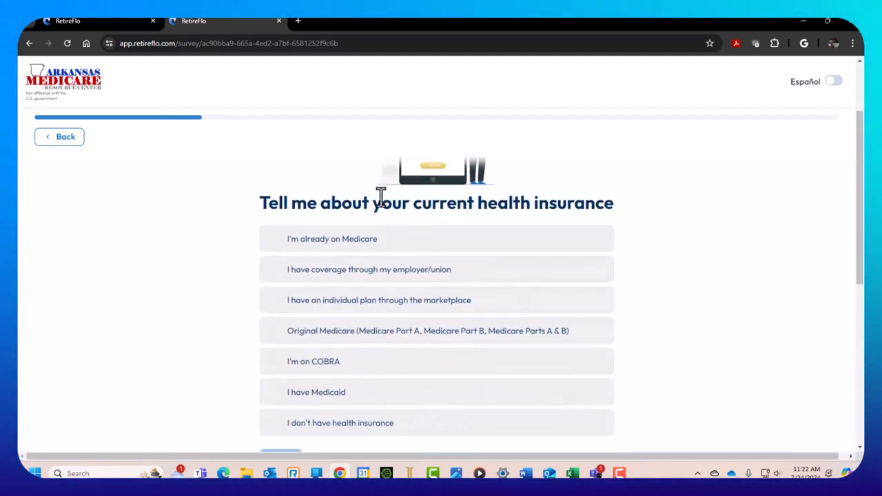
{"action": "scroll", "coordinate": [615, 317], "scroll_direction": "down", "scroll_amount": 1}
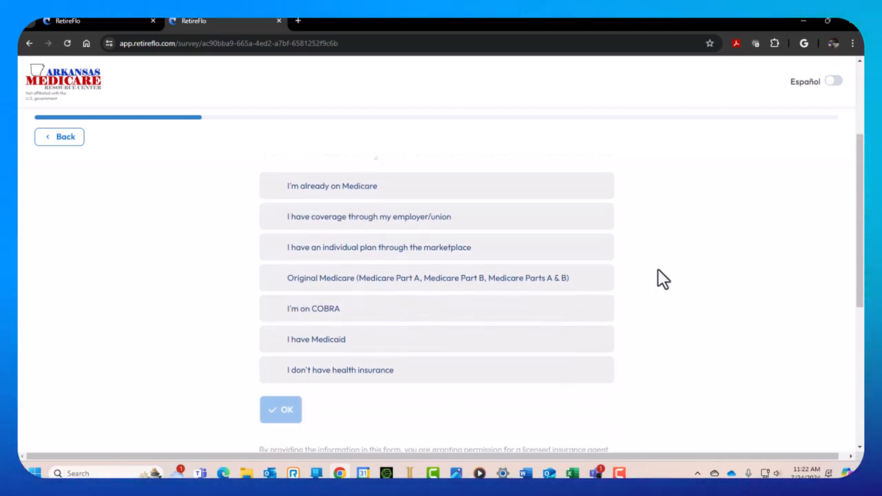
{"action": "left_click", "coordinate": [357, 195]}
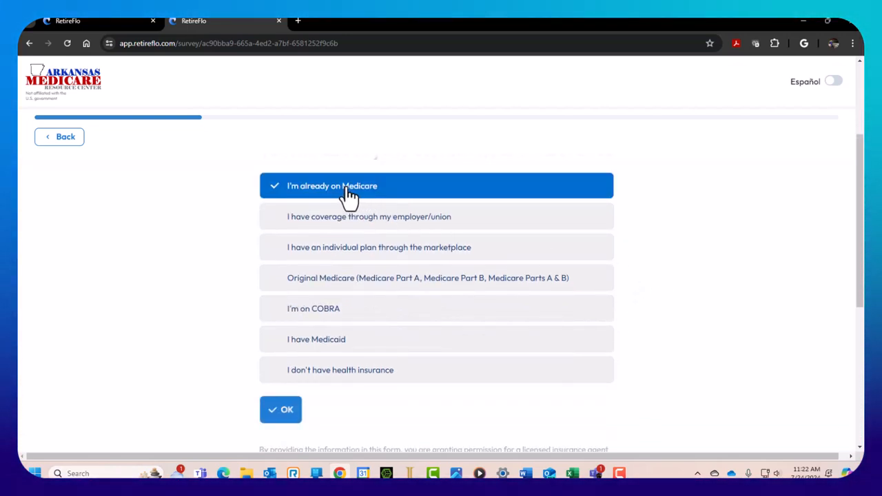
{"action": "left_click", "coordinate": [286, 414]}
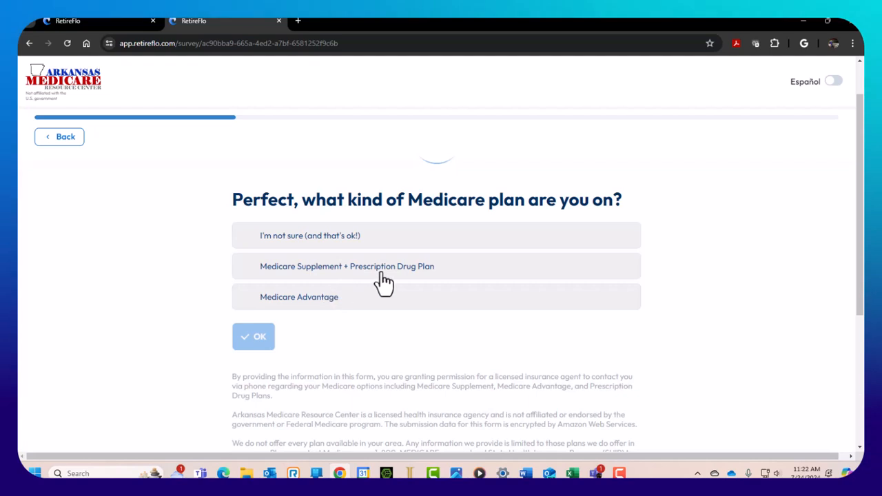
{"action": "left_click", "coordinate": [290, 302]}
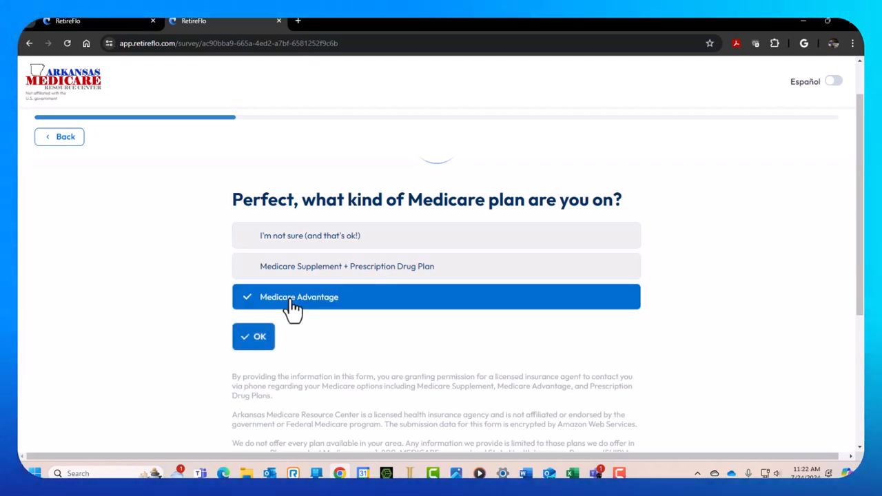
{"action": "left_click", "coordinate": [259, 339]}
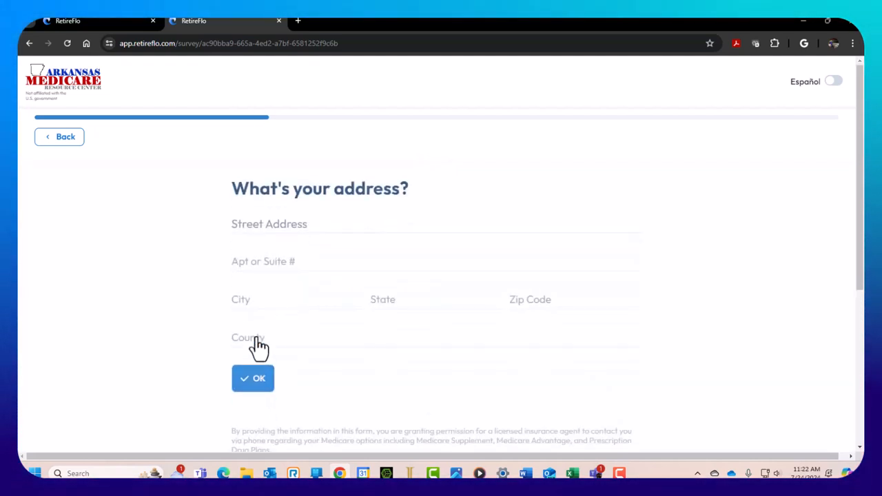
Enter the client's street address using the suggested match and submit it
{"action": "scroll", "coordinate": [711, 331], "scroll_direction": "down", "scroll_amount": 1}
{"action": "scroll", "coordinate": [725, 312], "scroll_direction": "up", "scroll_amount": 1}
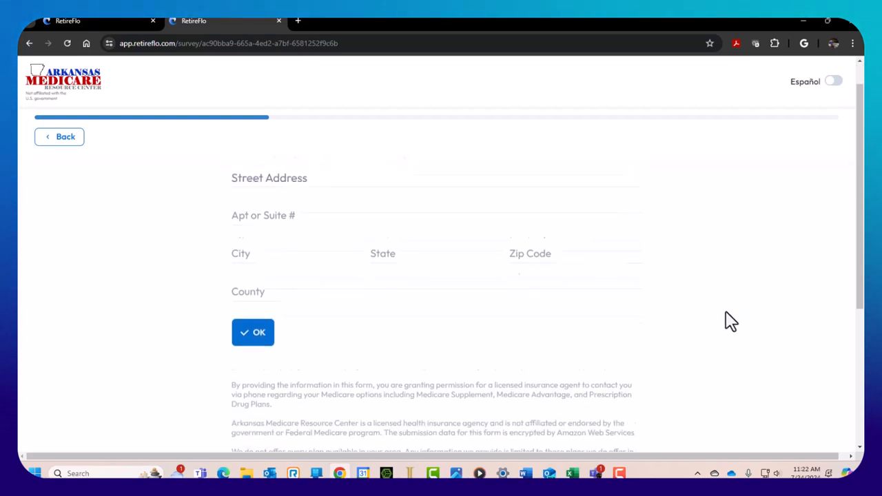
{"action": "left_click", "coordinate": [254, 215]}
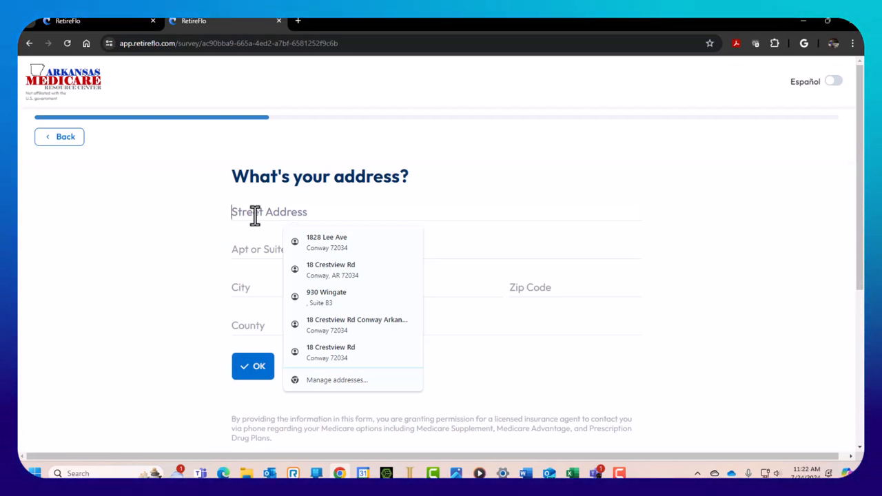
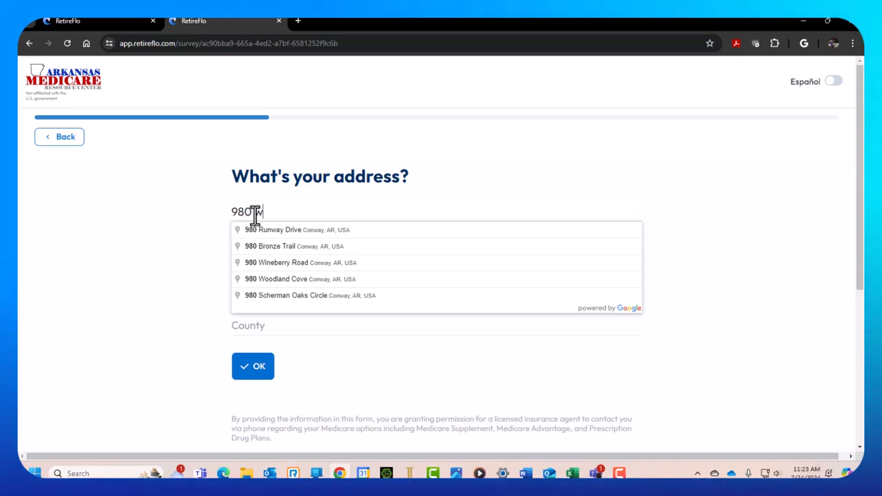
{"action": "left_click", "coordinate": [286, 230]}
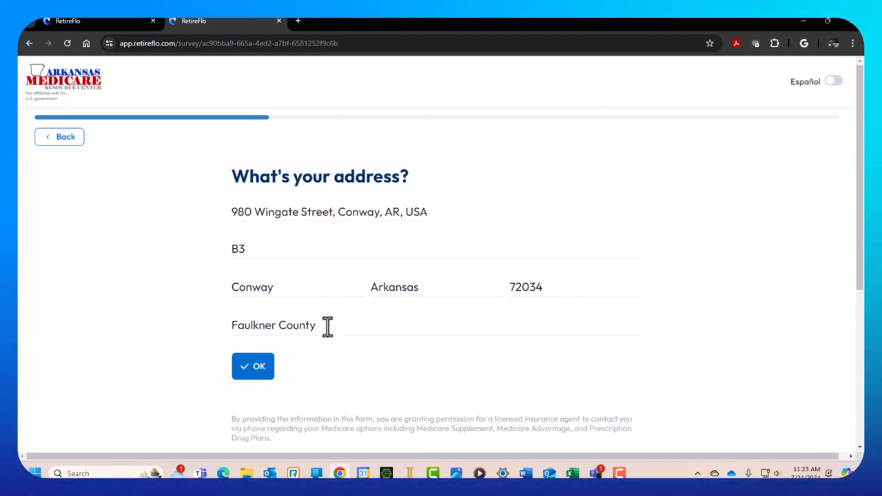
{"action": "left_click", "coordinate": [253, 372]}
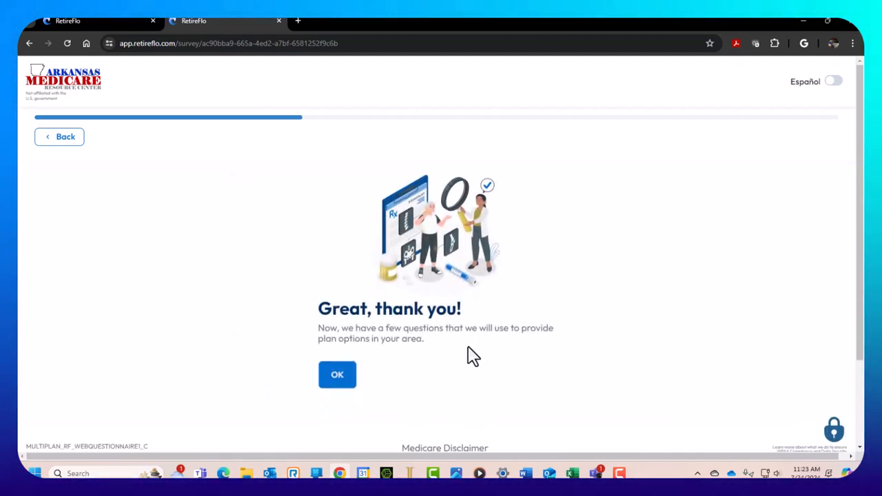
{"action": "left_click", "coordinate": [338, 376]}
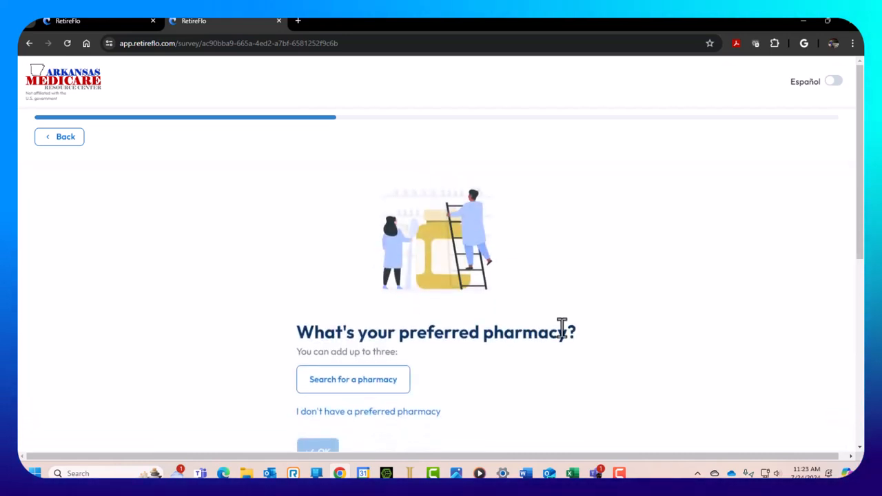
Search 'walmart' and add Walmart Pharmacy 10-3168 as the preferred pharmacy
{"action": "scroll", "coordinate": [630, 311], "scroll_direction": "down", "scroll_amount": 2}
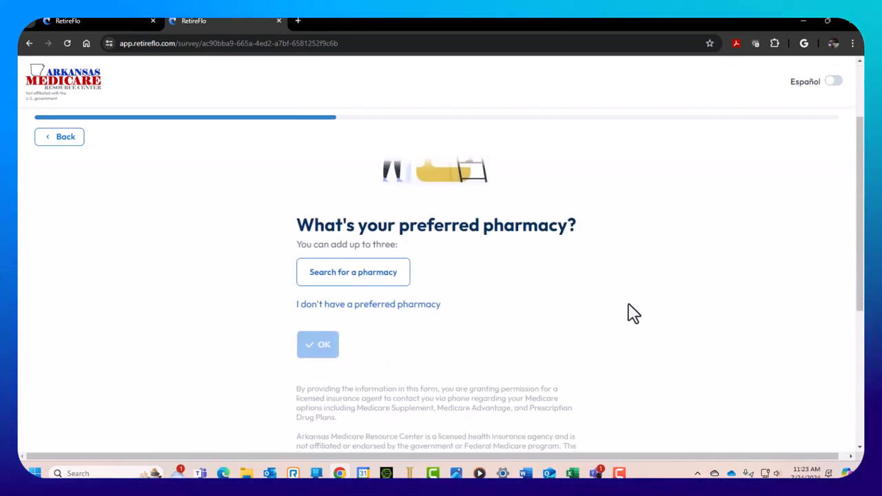
{"action": "left_click", "coordinate": [340, 275]}
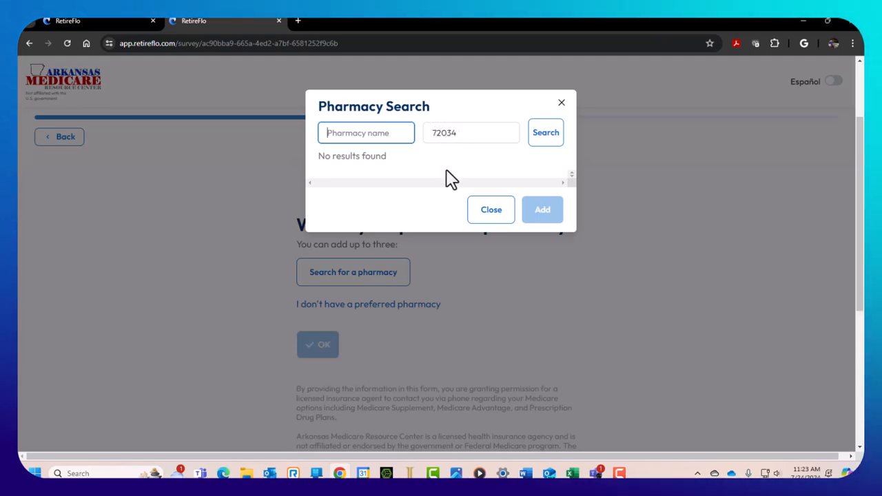
{"action": "type", "text": "walmart"}
{"action": "key", "text": "Return"}
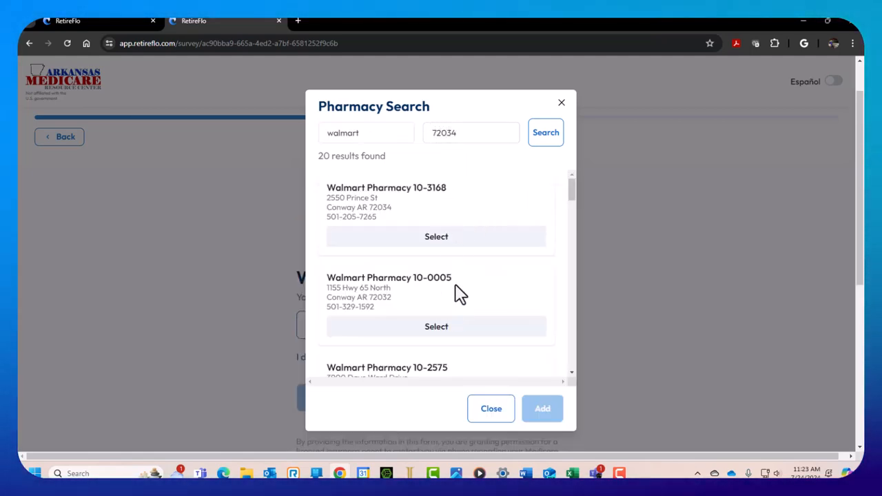
{"action": "scroll", "coordinate": [445, 299], "scroll_direction": "down", "scroll_amount": 3}
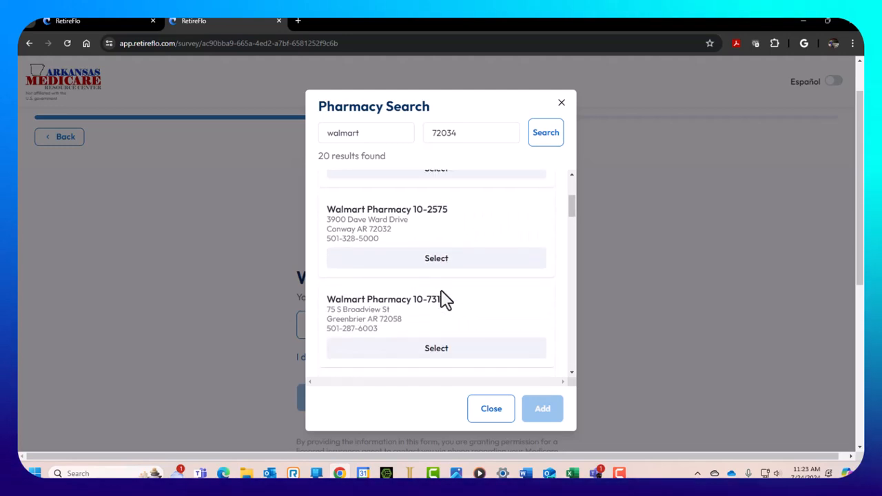
{"action": "scroll", "coordinate": [444, 299], "scroll_direction": "down", "scroll_amount": 4}
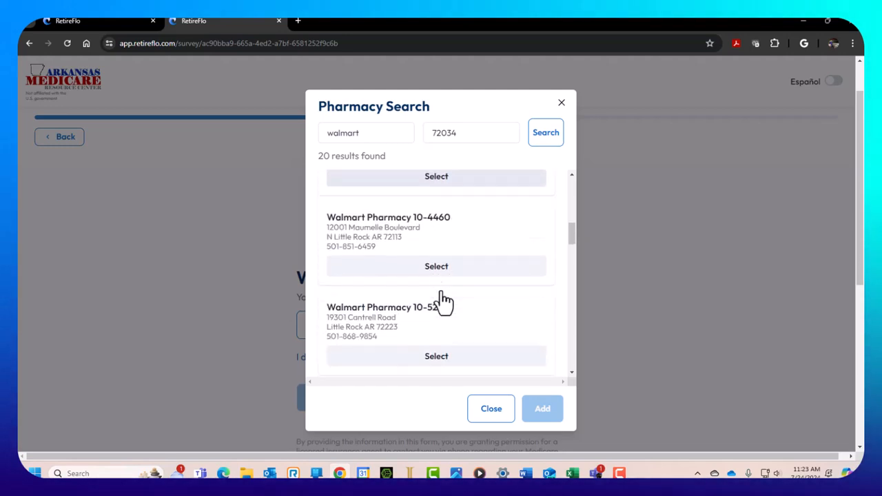
{"action": "scroll", "coordinate": [441, 302], "scroll_direction": "down", "scroll_amount": 3}
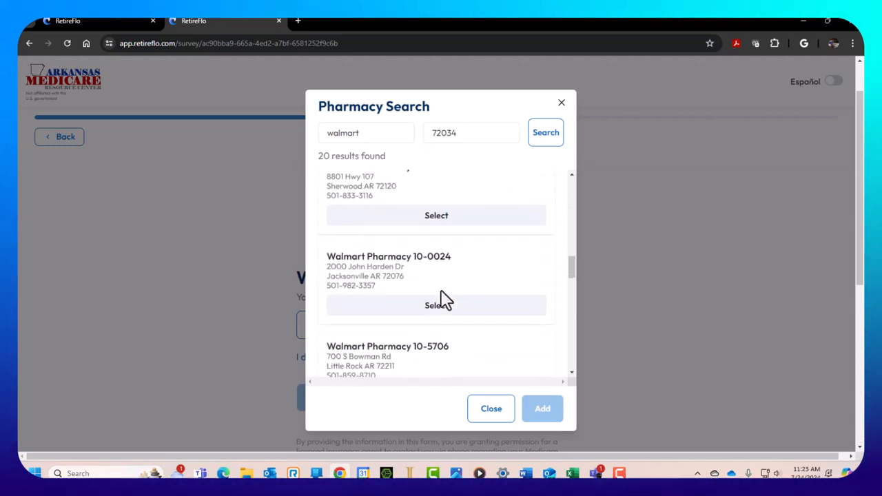
{"action": "scroll", "coordinate": [444, 300], "scroll_direction": "up", "scroll_amount": 10}
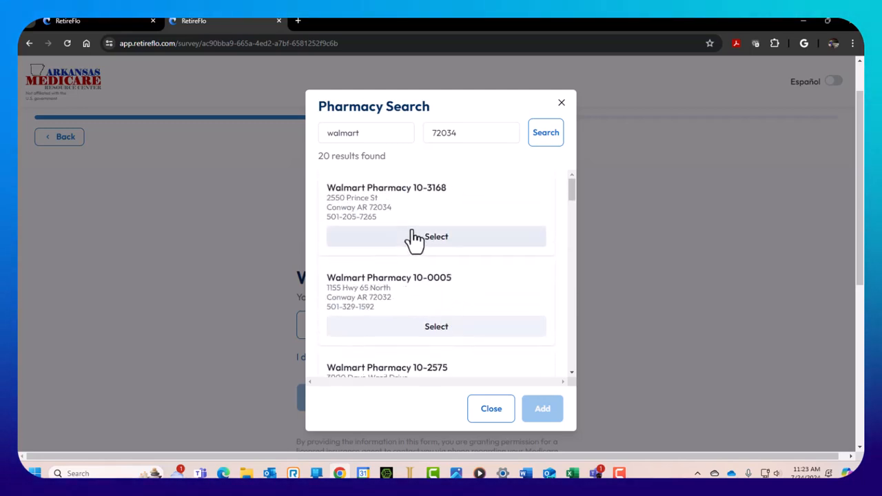
{"action": "scroll", "coordinate": [418, 271], "scroll_direction": "down", "scroll_amount": 10}
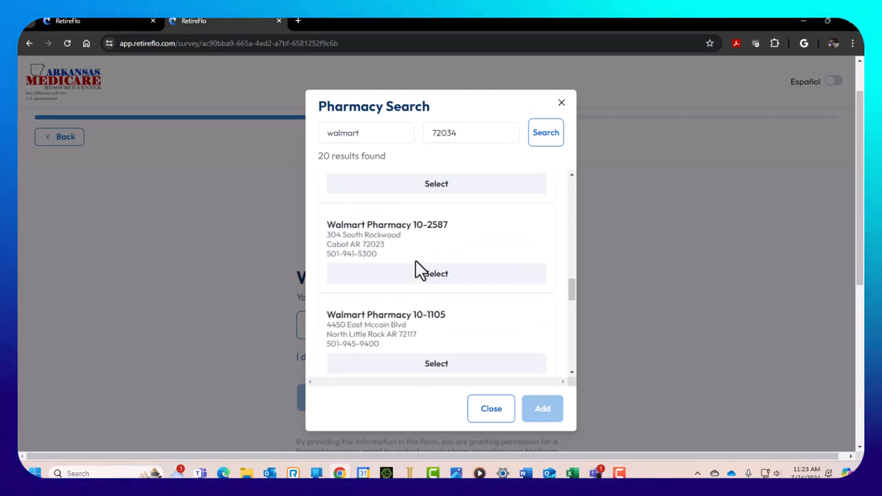
{"action": "scroll", "coordinate": [418, 270], "scroll_direction": "down", "scroll_amount": 3}
{"action": "scroll", "coordinate": [418, 270], "scroll_direction": "up", "scroll_amount": 10}
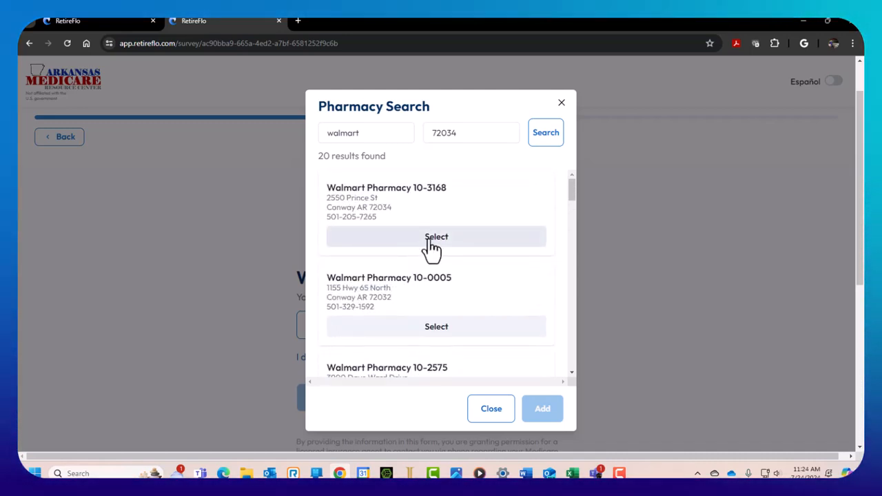
{"action": "left_click", "coordinate": [432, 248]}
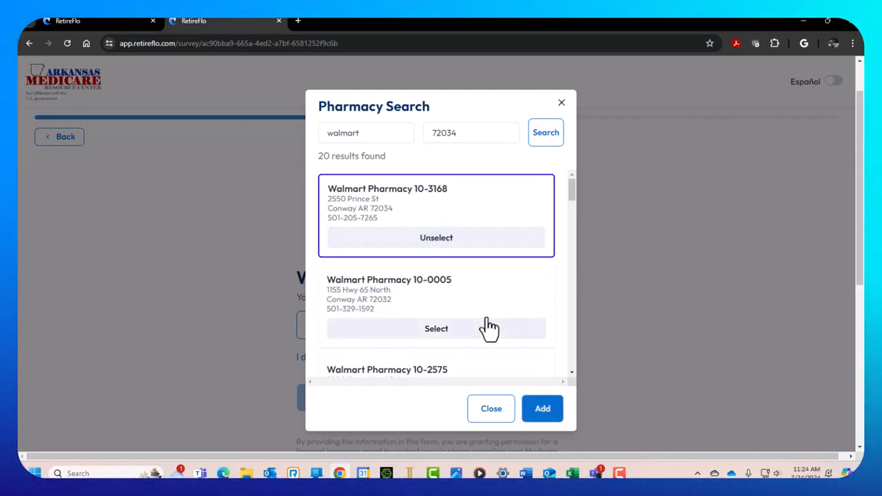
{"action": "left_click", "coordinate": [539, 414]}
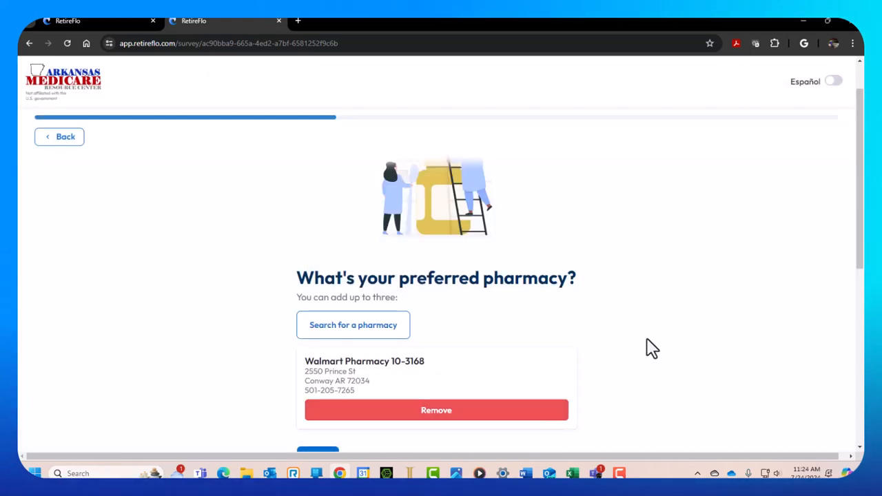
{"action": "scroll", "coordinate": [660, 353], "scroll_direction": "down", "scroll_amount": 2}
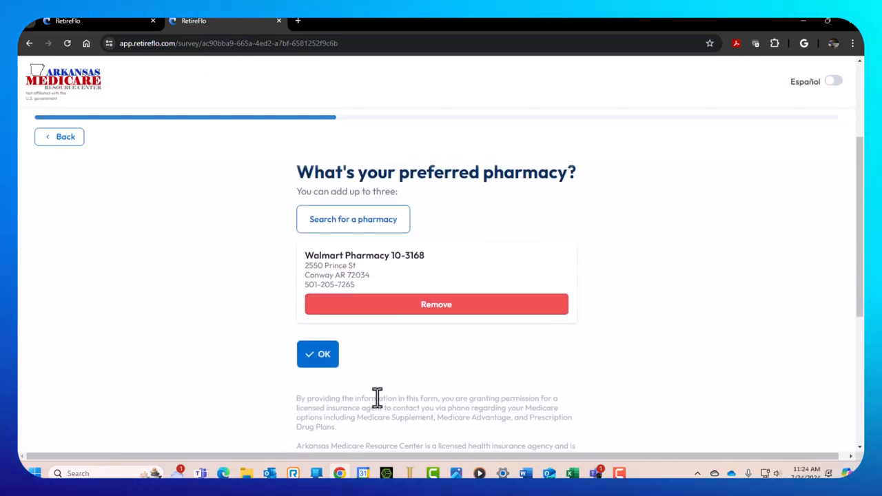
{"action": "left_click", "coordinate": [319, 355]}
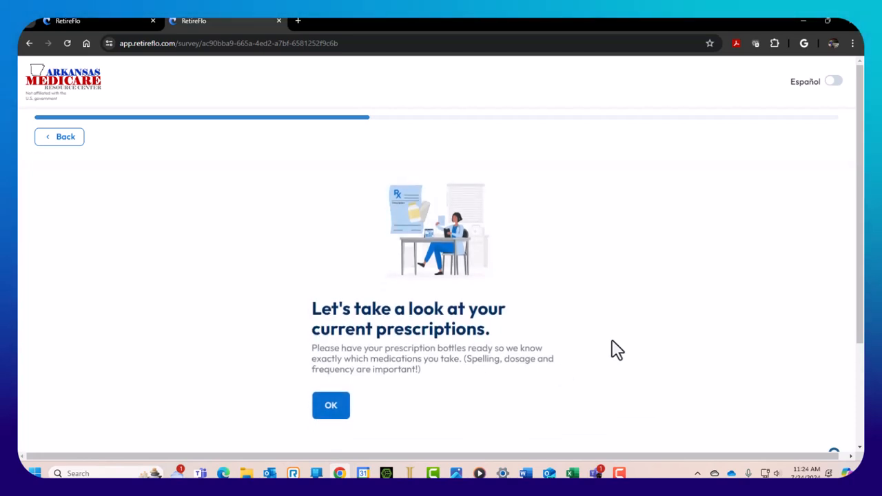
Add metformin hcl TAB 500MG, quantity 60 monthly, as a current prescription and submit
{"action": "scroll", "coordinate": [614, 353], "scroll_direction": "down", "scroll_amount": 2}
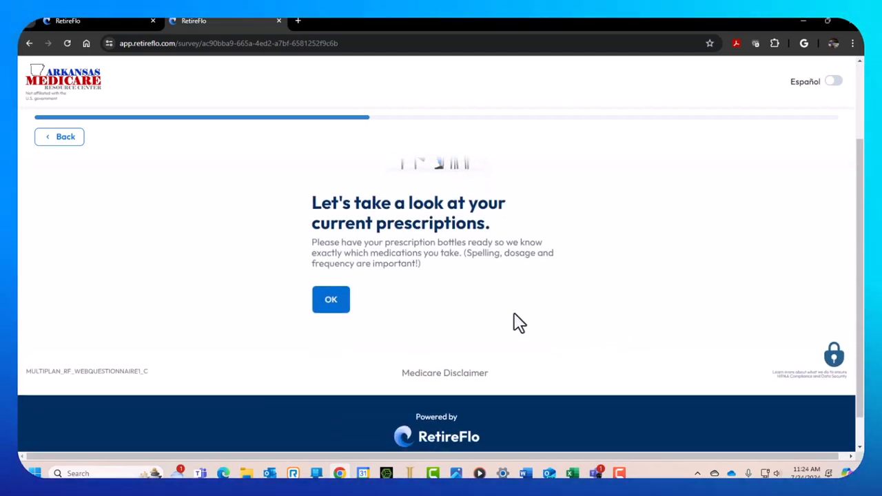
{"action": "left_click", "coordinate": [332, 302]}
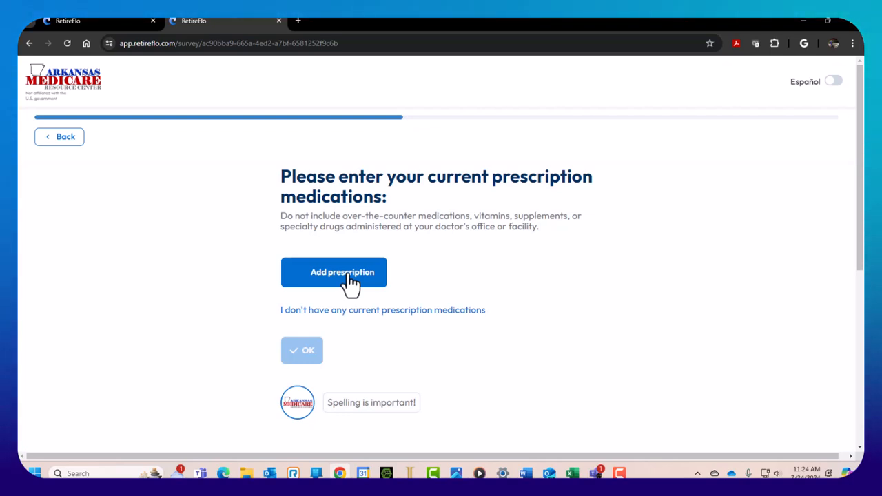
{"action": "left_click", "coordinate": [348, 275]}
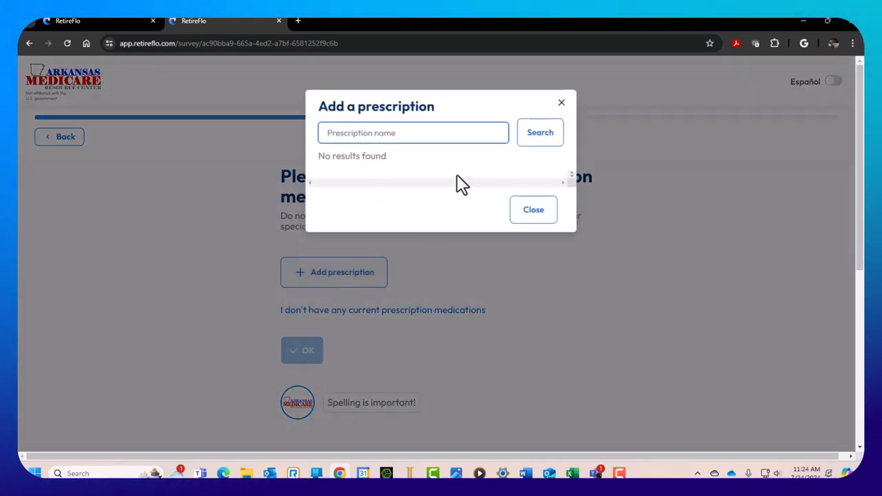
{"action": "left_click", "coordinate": [377, 133]}
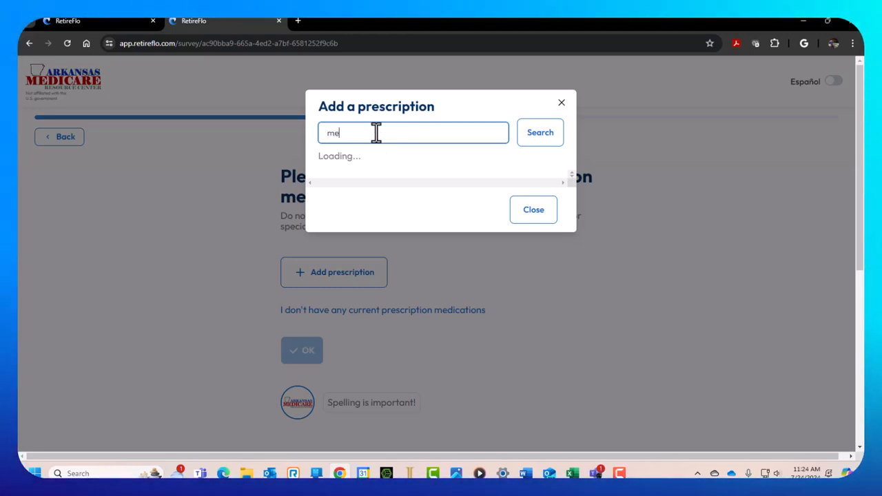
{"action": "type", "text": "tformin"}
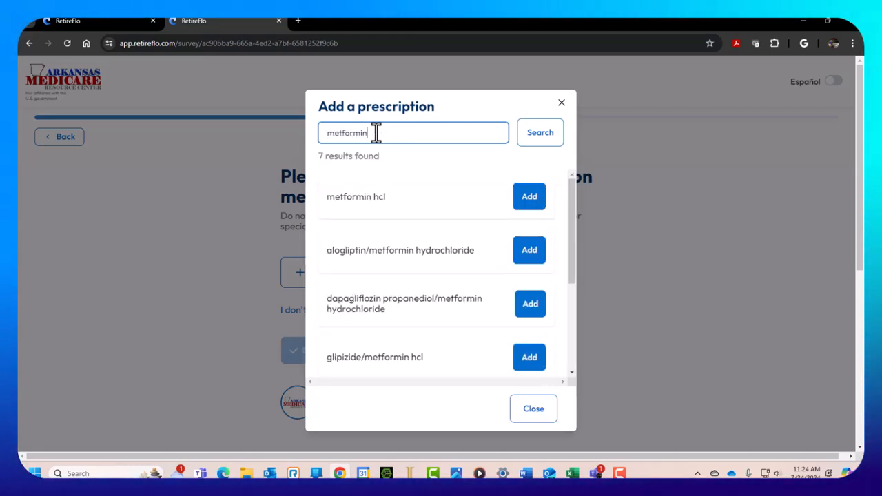
{"action": "left_click", "coordinate": [529, 198]}
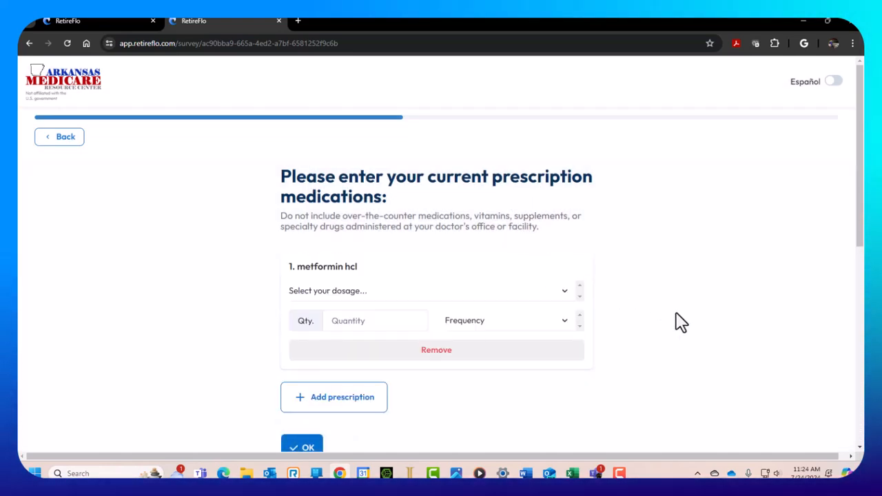
{"action": "left_click", "coordinate": [565, 292]}
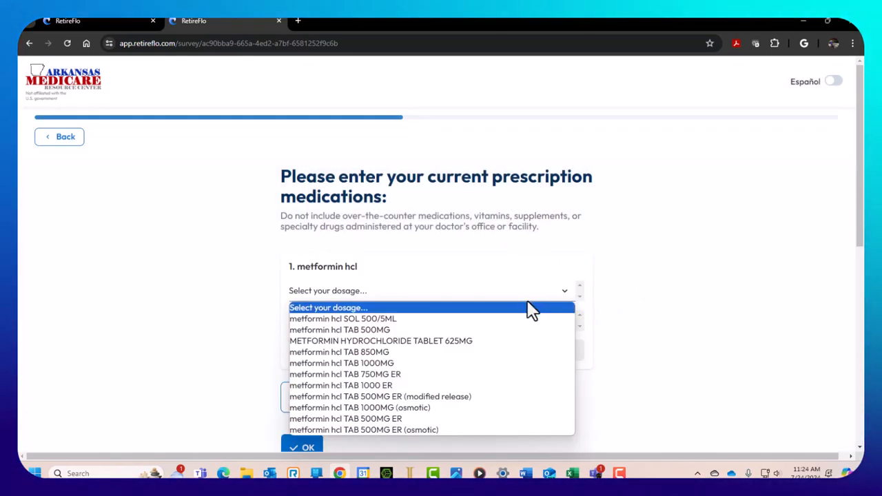
{"action": "left_click", "coordinate": [377, 330]}
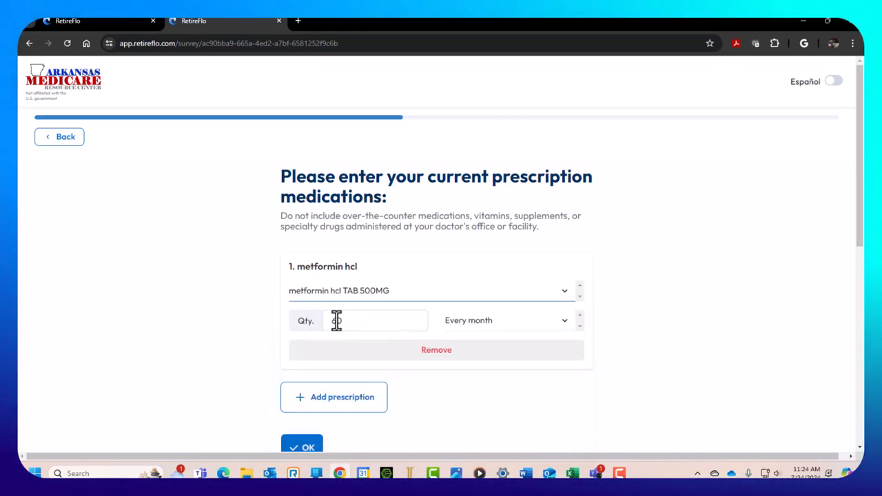
{"action": "scroll", "coordinate": [338, 386], "scroll_direction": "down", "scroll_amount": 2}
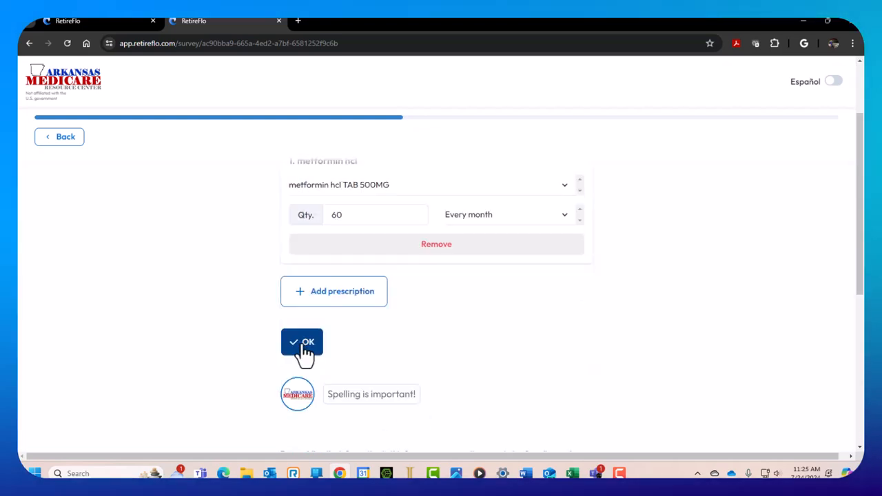
{"action": "left_click", "coordinate": [306, 353]}
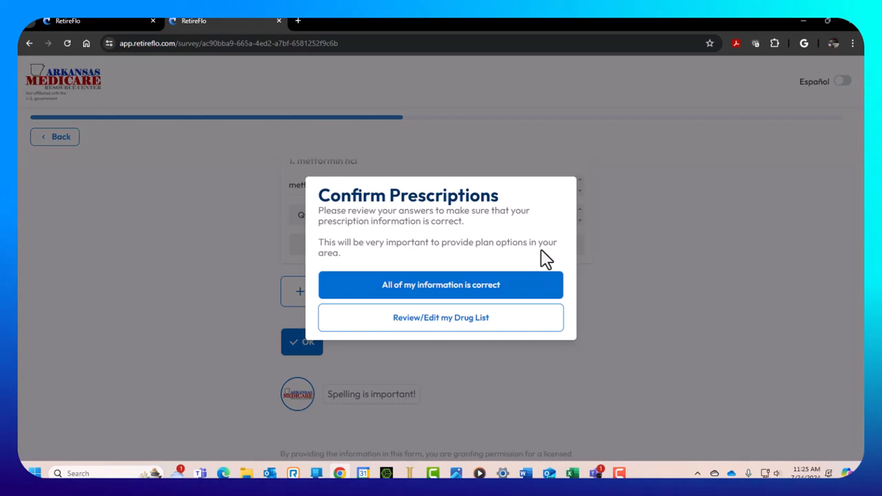
Confirm the prescription details are correct to reach the Doctors and Hospitals intro
{"action": "left_click", "coordinate": [449, 298]}
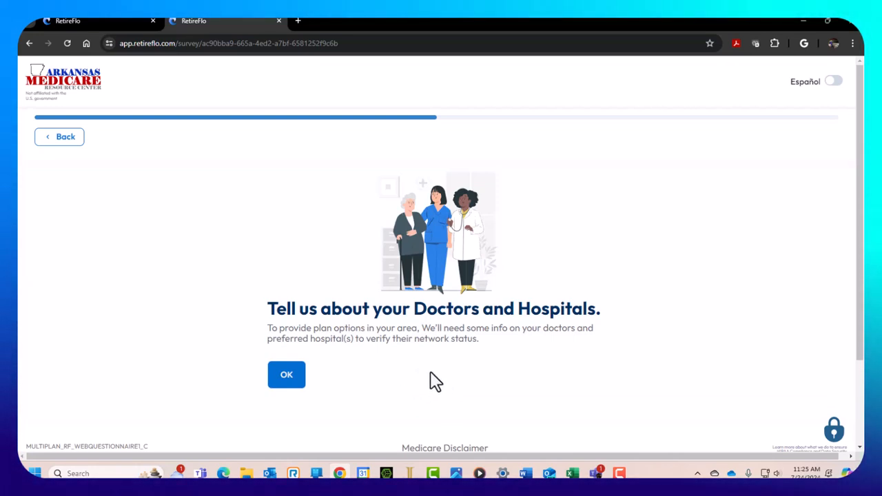
Search 'conway' and choose Conway Regional Medical Center, Inc as a preferred hospital
{"action": "scroll", "coordinate": [438, 380], "scroll_direction": "down", "scroll_amount": 1}
{"action": "left_click", "coordinate": [305, 335]}
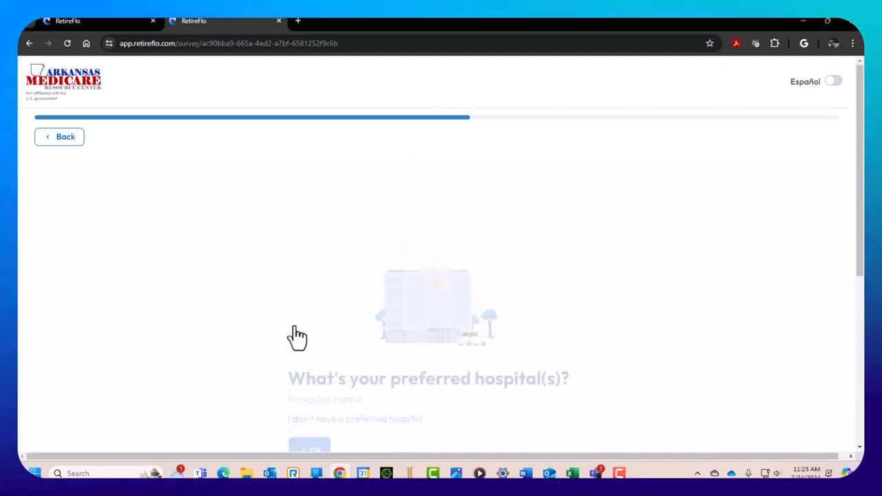
{"action": "scroll", "coordinate": [676, 309], "scroll_direction": "down", "scroll_amount": 2}
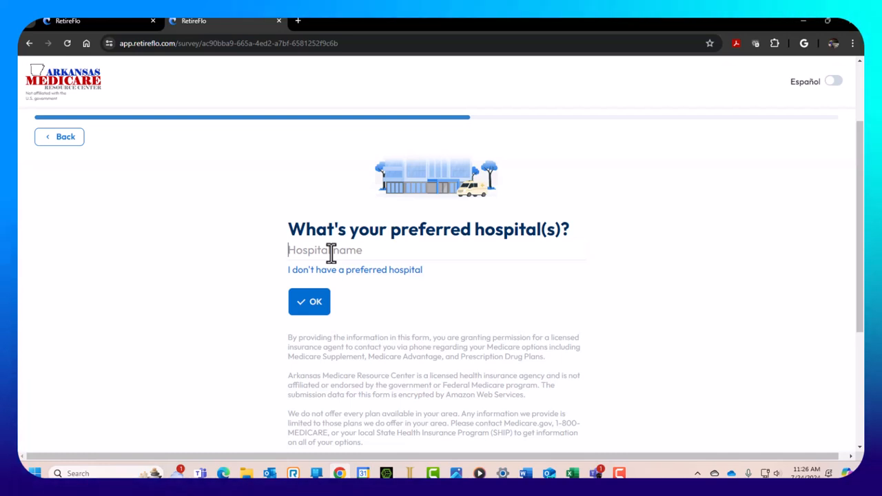
{"action": "type", "text": "conwea"}
{"action": "key", "text": "BackSpace"}
{"action": "key", "text": "BackSpace"}
{"action": "type", "text": "a"}
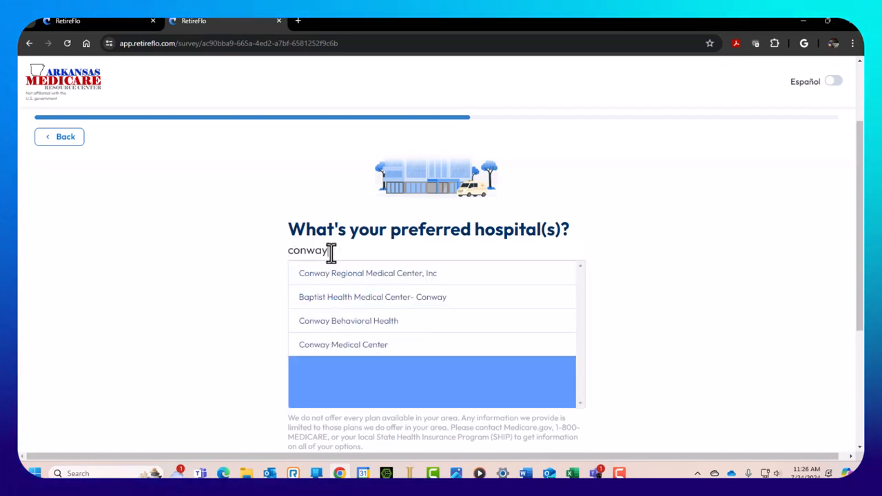
{"action": "type", "text": "y"}
{"action": "left_click", "coordinate": [349, 276]}
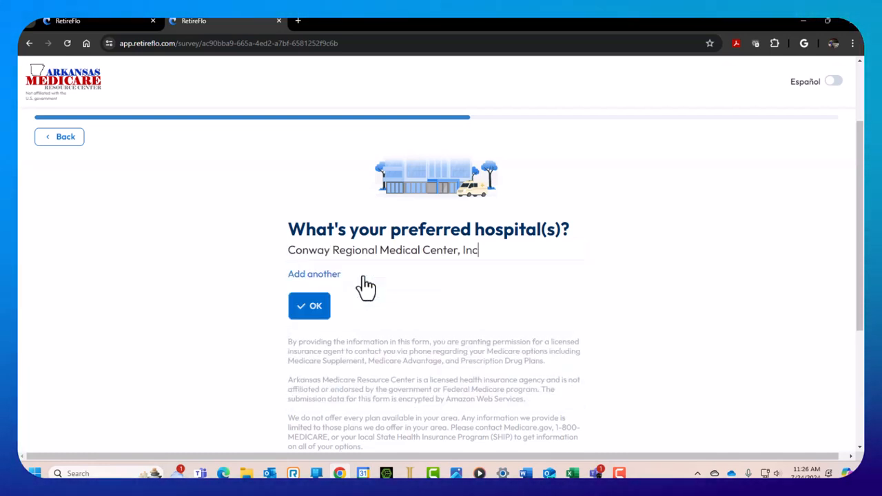
Add Baptist Health Medical Center North Little Rock as a second hospital and confirm
{"action": "left_click", "coordinate": [324, 276]}
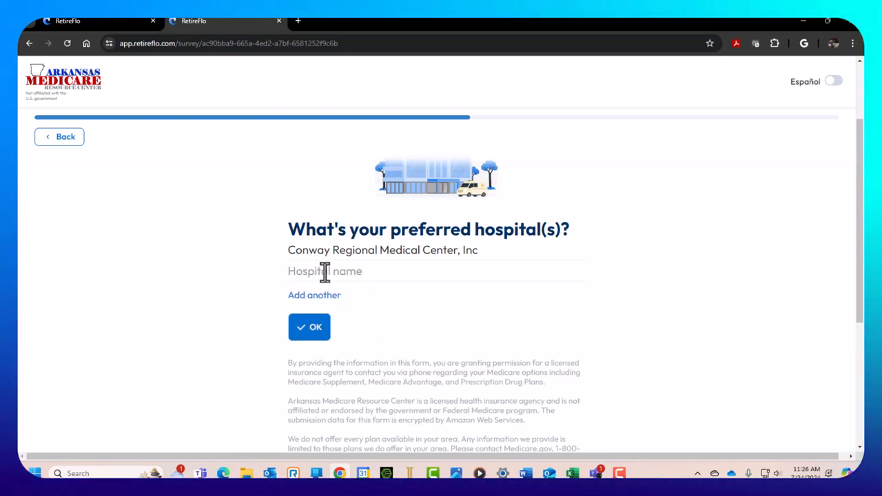
{"action": "type", "text": "baptist"}
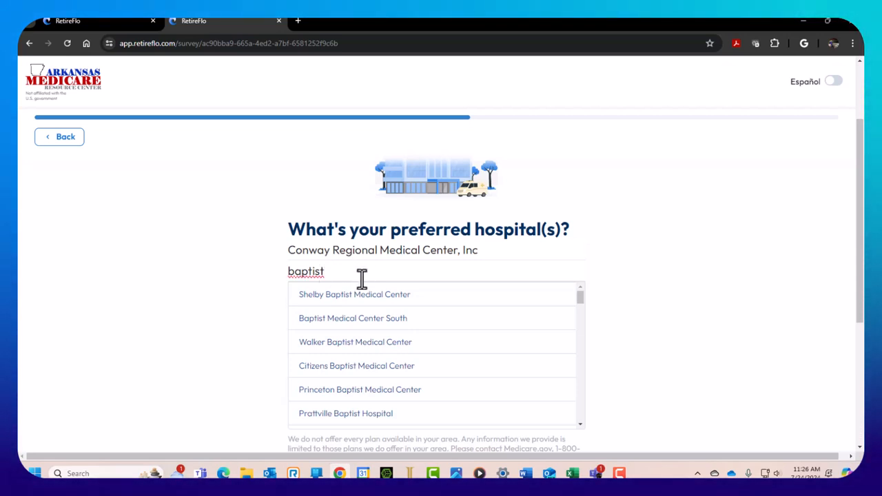
{"action": "scroll", "coordinate": [420, 344], "scroll_direction": "down", "scroll_amount": 2}
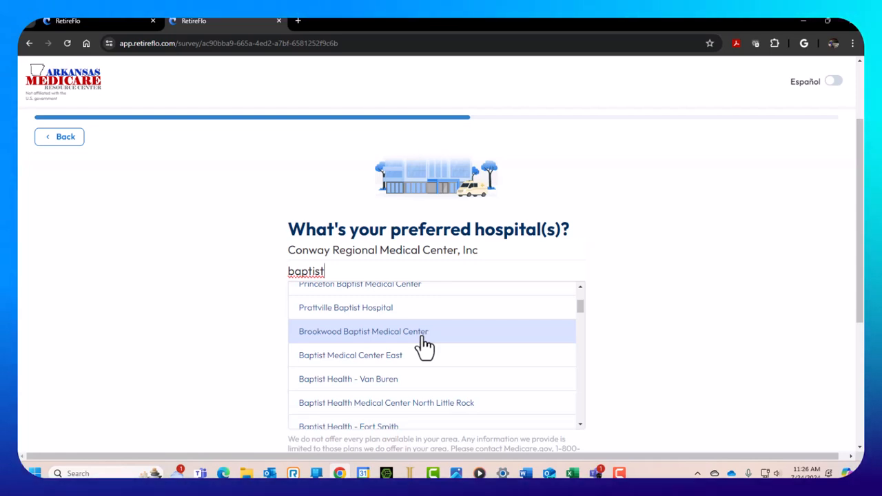
{"action": "scroll", "coordinate": [424, 346], "scroll_direction": "down", "scroll_amount": 1}
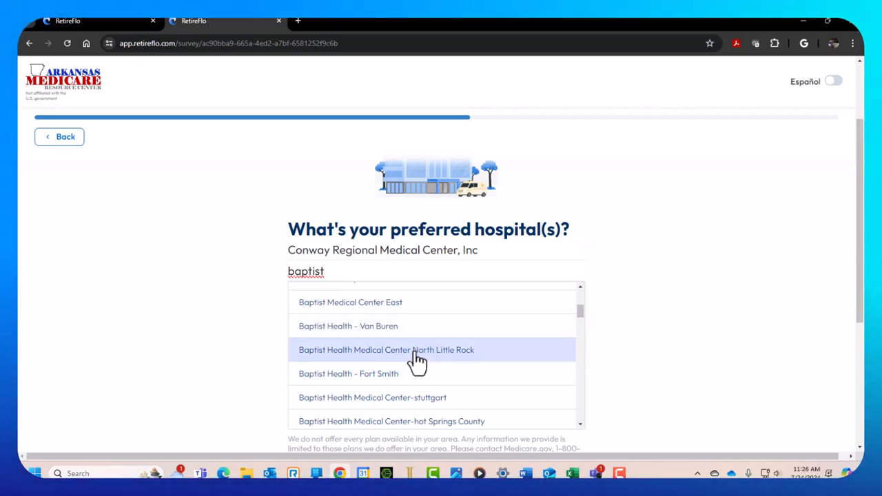
{"action": "left_click", "coordinate": [419, 355]}
{"action": "left_click", "coordinate": [323, 341]}
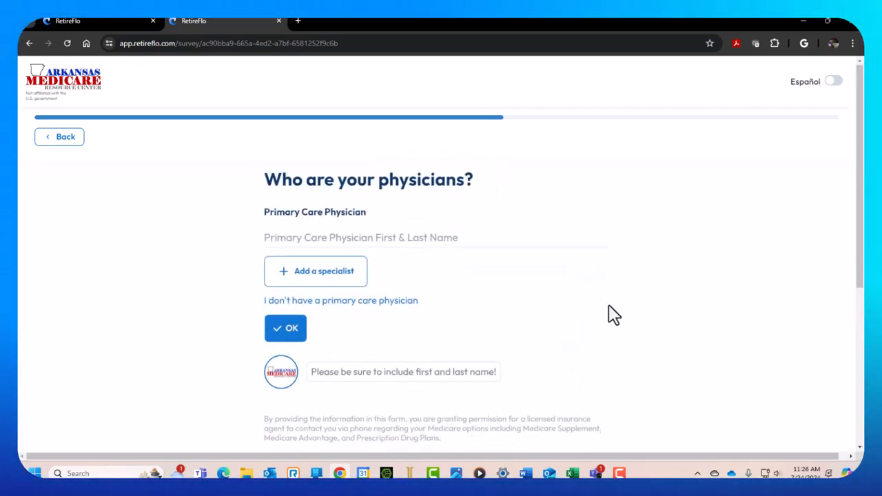
Enter the primary care physician's name and a specialist with Cardiologist specialty, then confirm
{"action": "left_click", "coordinate": [317, 234]}
{"action": "type", "text": "Joe"}
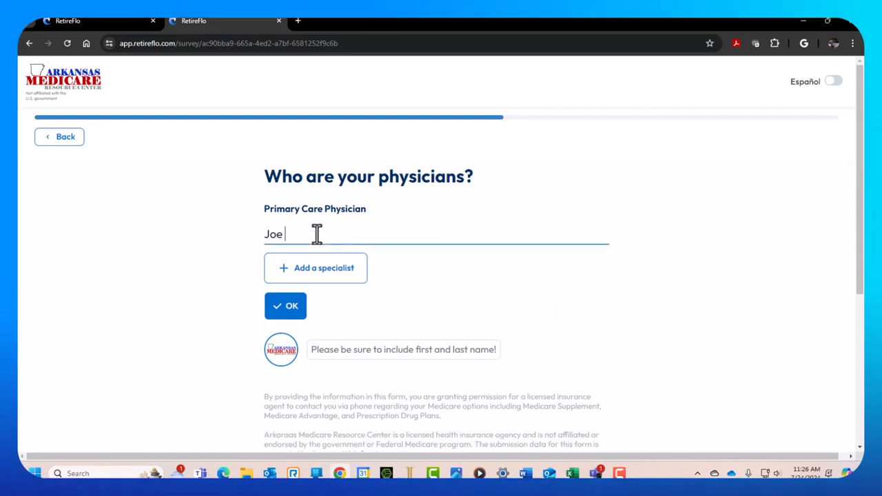
{"action": "type", "text": " Schmoe"}
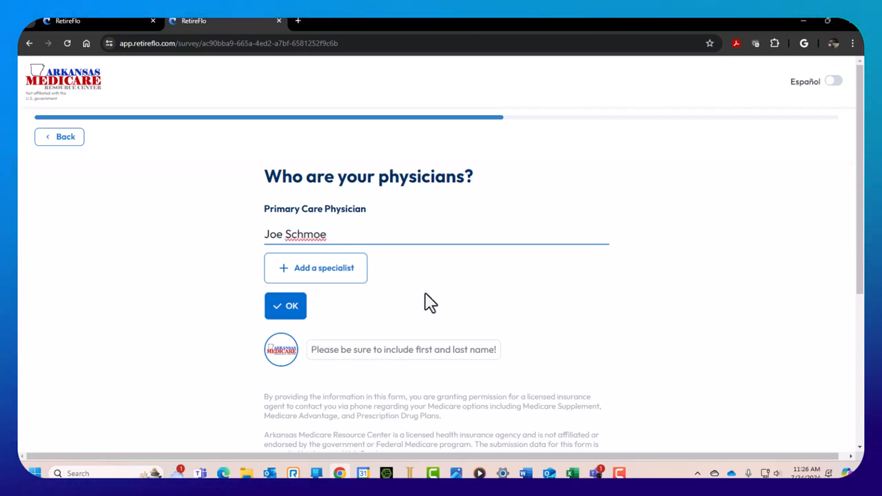
{"action": "left_click", "coordinate": [351, 271]}
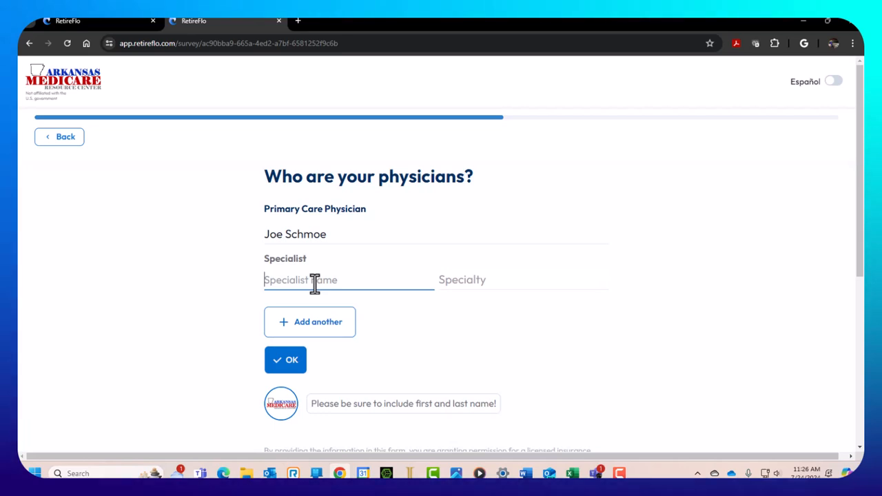
{"action": "type", "text": "joe sm"}
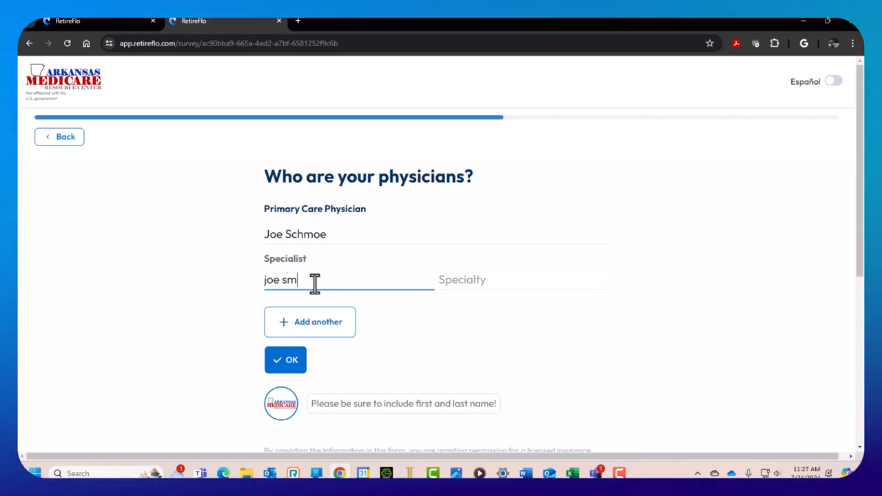
{"action": "type", "text": "ith"}
{"action": "key", "text": "Tab"}
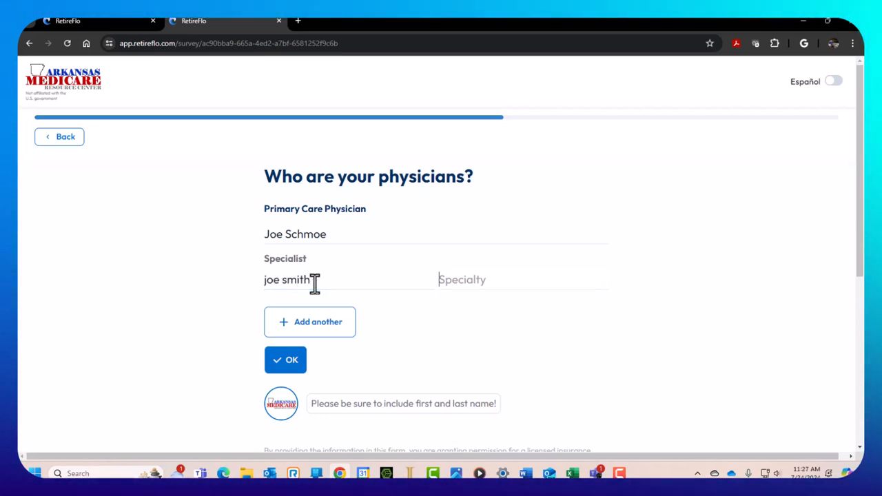
{"action": "type", "text": "cardi"}
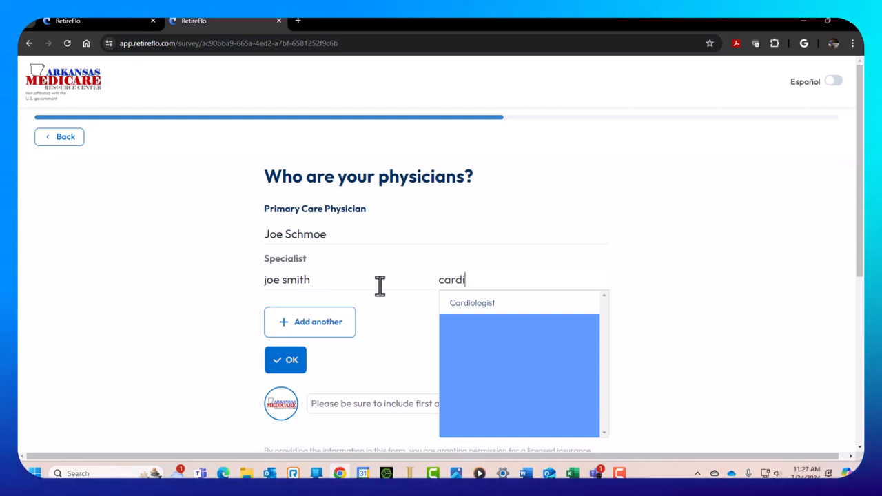
{"action": "left_click", "coordinate": [483, 303]}
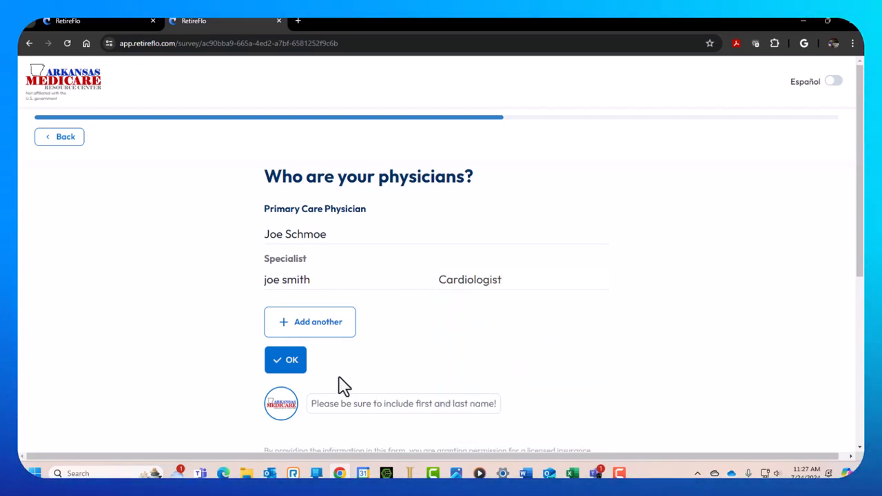
{"action": "left_click", "coordinate": [292, 371]}
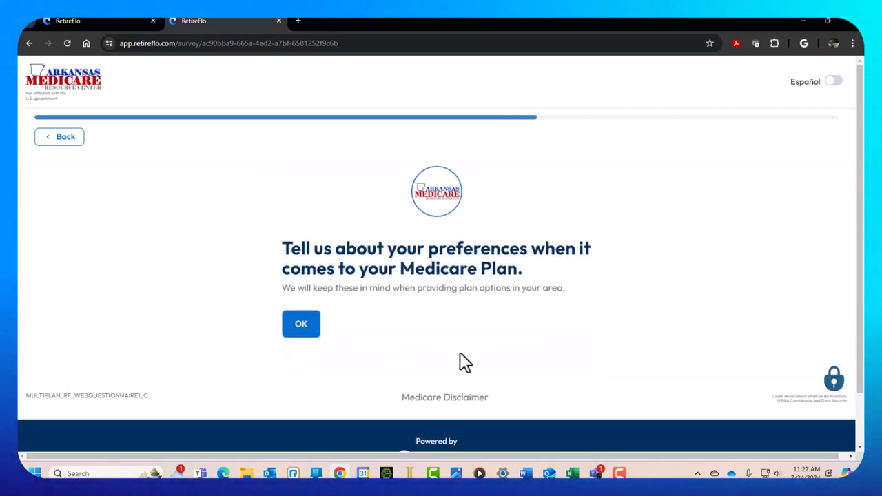
Choose the 'I don't mind paying copays' option for lower monthly premiums
{"action": "left_click", "coordinate": [303, 327]}
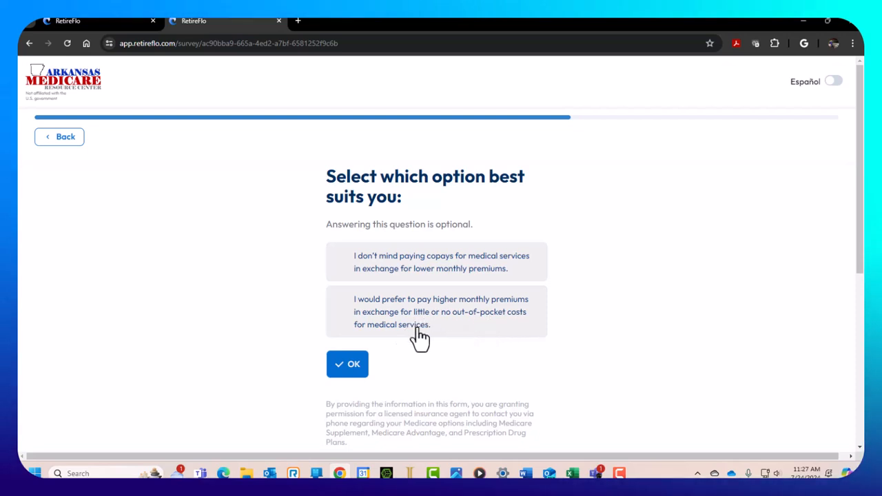
{"action": "left_click", "coordinate": [412, 270]}
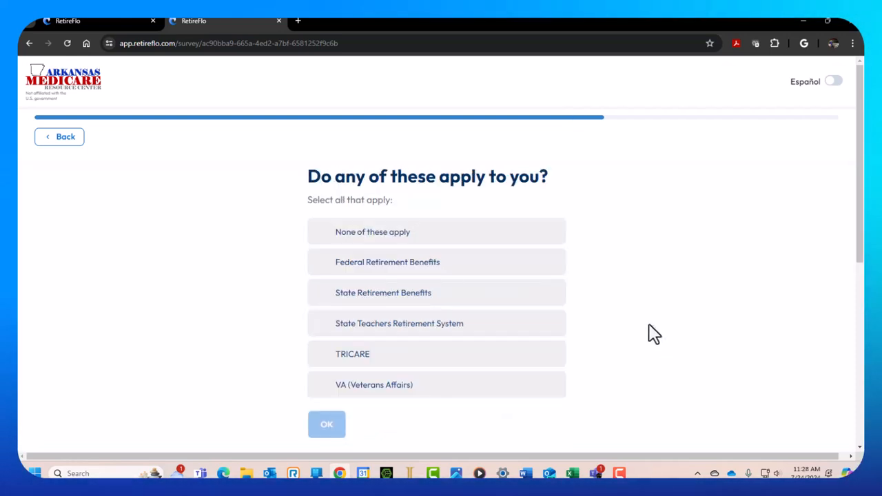
Answer 'None of these apply' to the Federal Retirement, TRICARE and VA benefits question
{"action": "scroll", "coordinate": [648, 325], "scroll_direction": "down", "scroll_amount": 1}
{"action": "scroll", "coordinate": [648, 325], "scroll_direction": "up", "scroll_amount": 1}
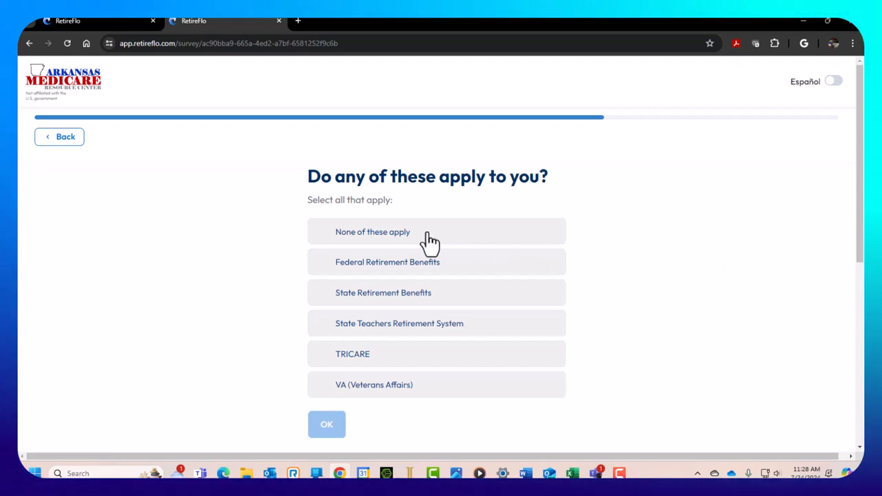
{"action": "left_click", "coordinate": [405, 236]}
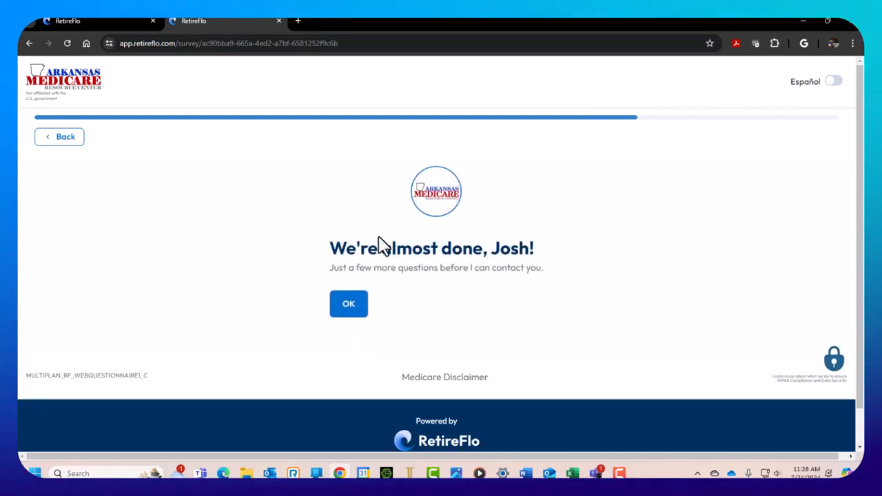
Enter the client's phone number and an age of 65
{"action": "left_click", "coordinate": [350, 307]}
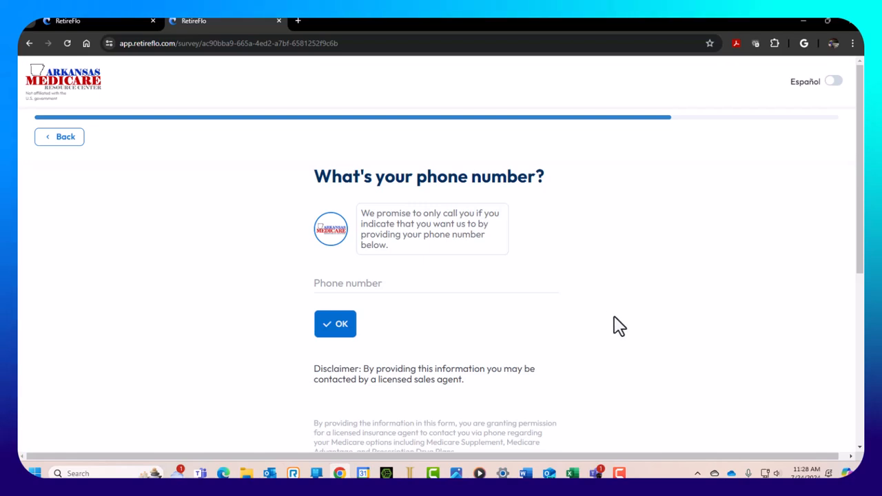
{"action": "left_click", "coordinate": [343, 284]}
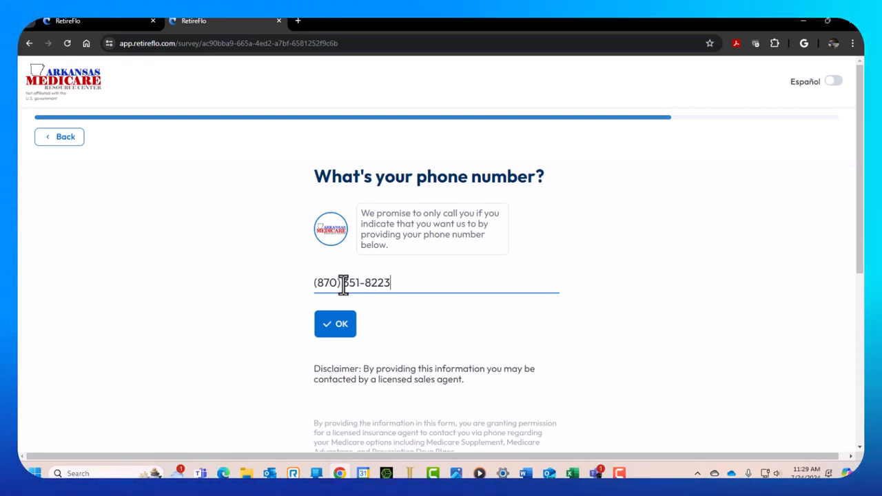
{"action": "left_click", "coordinate": [338, 332]}
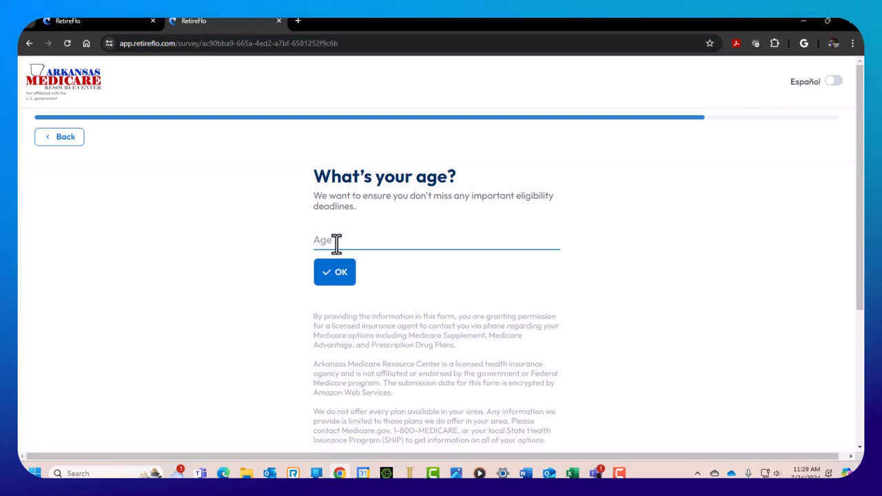
{"action": "type", "text": "65"}
{"action": "left_click", "coordinate": [344, 279]}
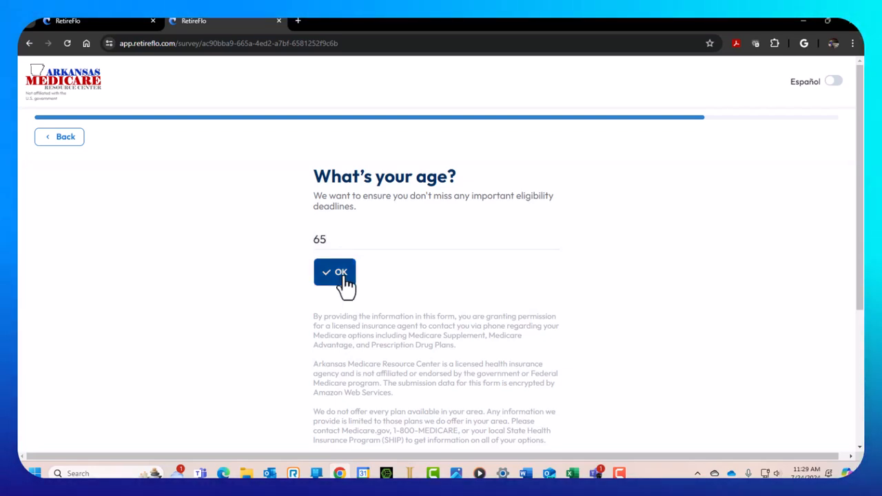
{"action": "scroll", "coordinate": [712, 310], "scroll_direction": "down", "scroll_amount": 2}
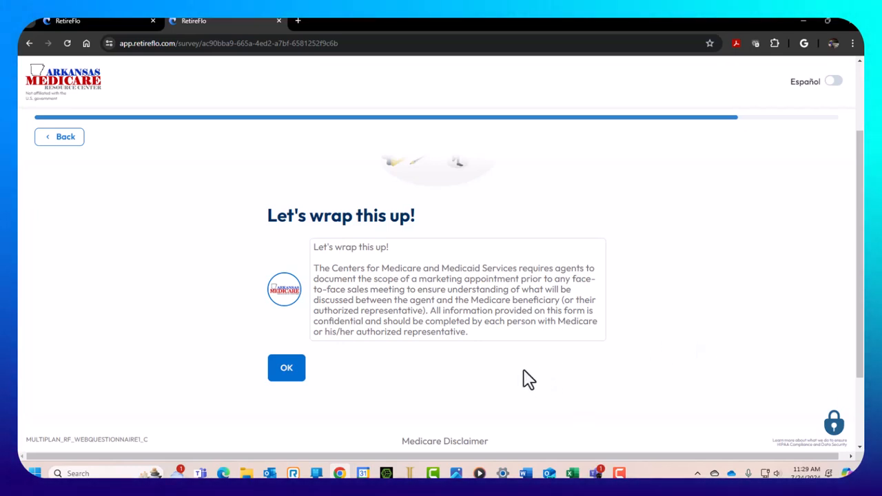
Open the scope of appointment form and initial the prescription drug plans section with 'jd'
{"action": "scroll", "coordinate": [464, 303], "scroll_direction": "down", "scroll_amount": 1}
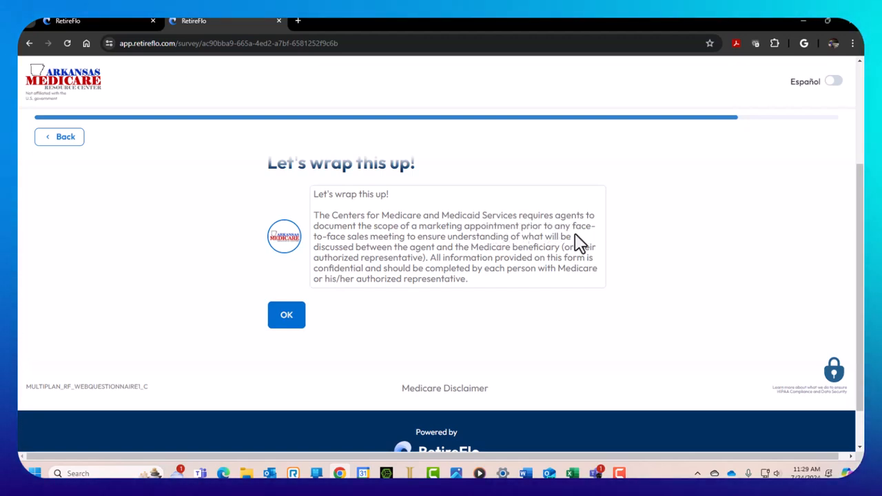
{"action": "left_click", "coordinate": [289, 316]}
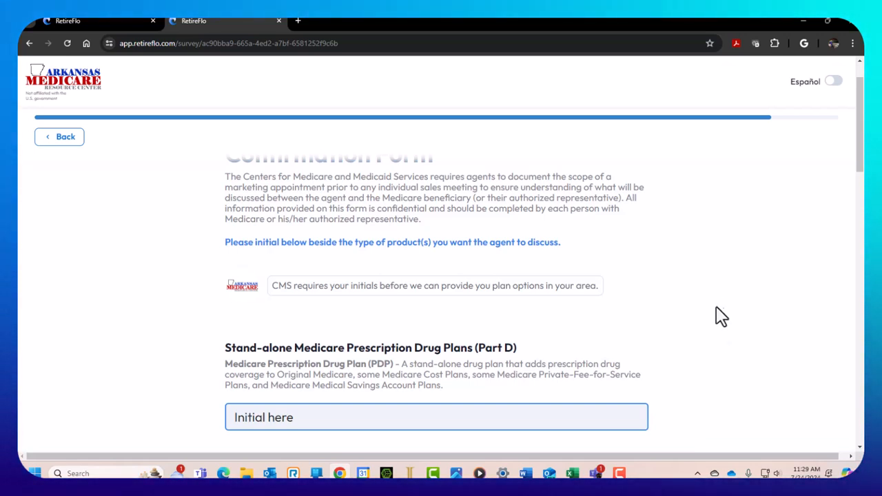
{"action": "scroll", "coordinate": [716, 316], "scroll_direction": "down", "scroll_amount": 3}
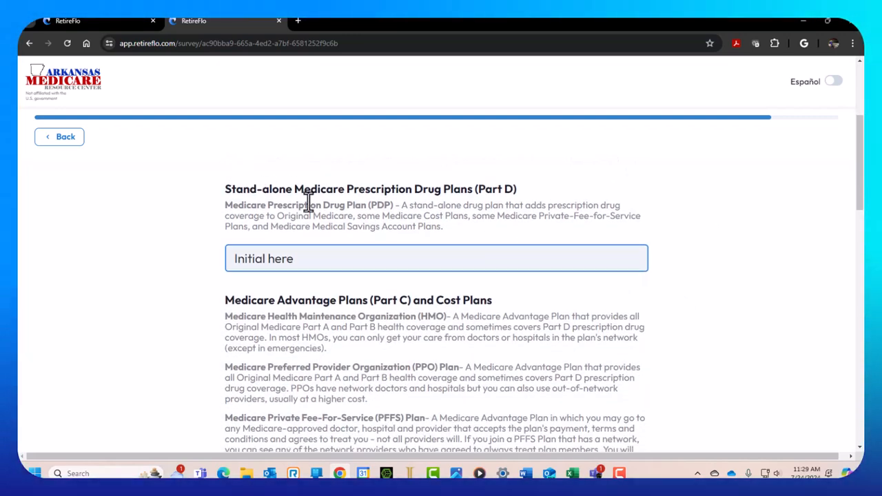
{"action": "left_click", "coordinate": [297, 260]}
{"action": "type", "text": "jd"}
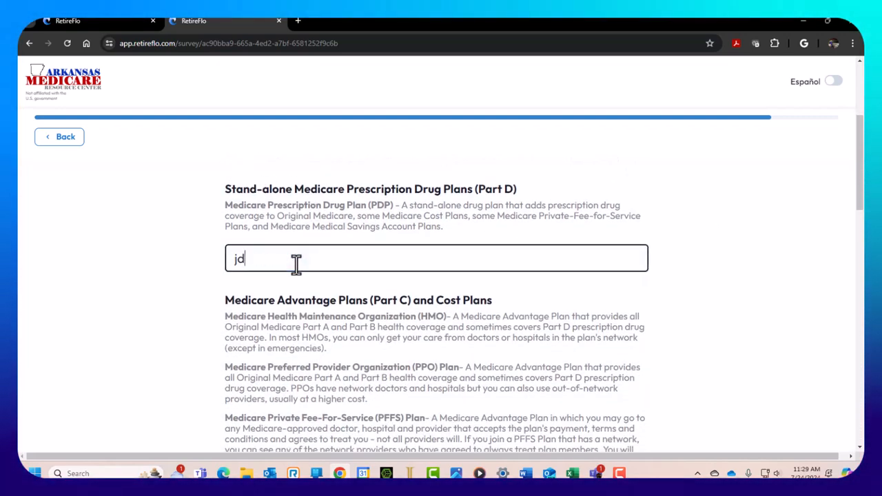
{"action": "scroll", "coordinate": [744, 270], "scroll_direction": "down", "scroll_amount": 5}
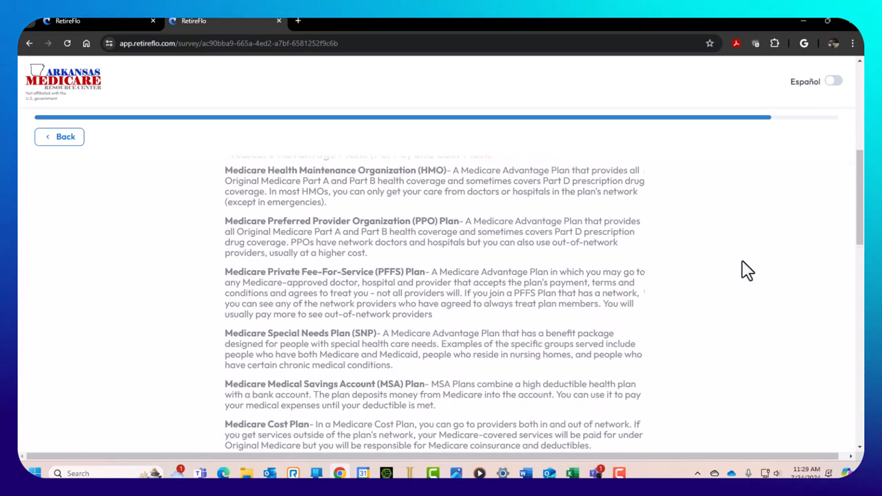
Initial the Medicare Cost Plan, Medigap and Ancillary Products sections with 'jd'
{"action": "left_click", "coordinate": [314, 252]}
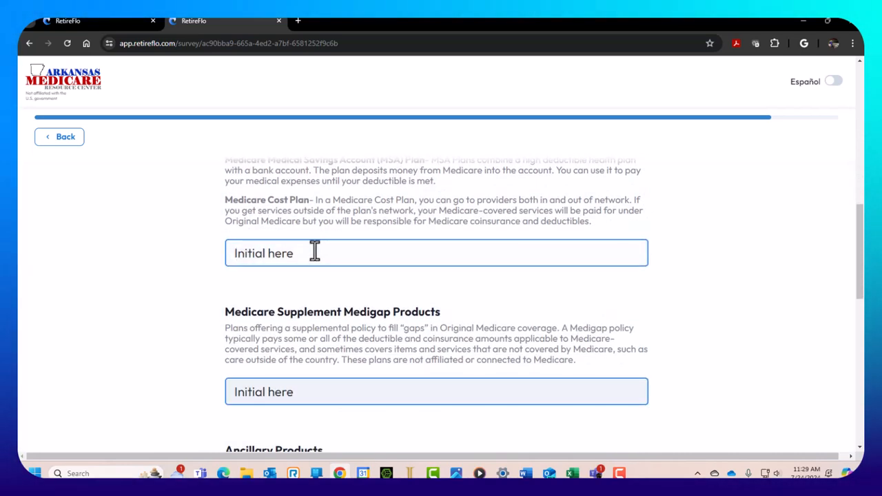
{"action": "scroll", "coordinate": [761, 386], "scroll_direction": "down", "scroll_amount": 3}
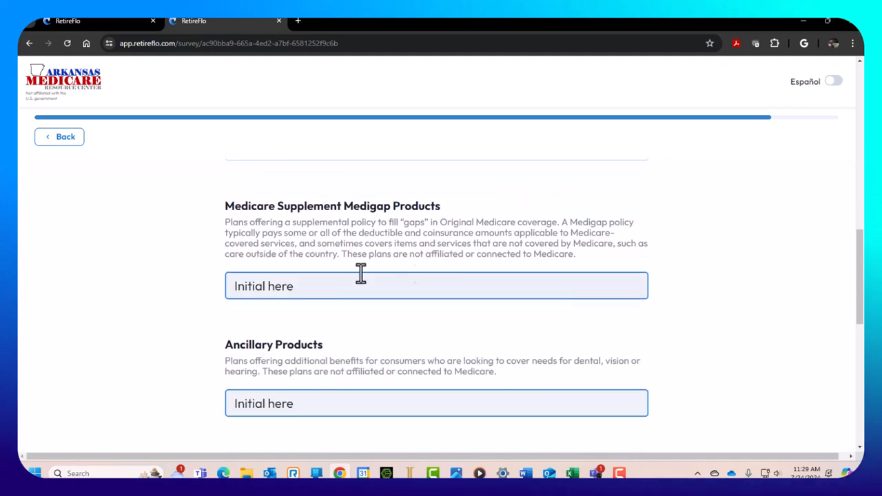
{"action": "left_click", "coordinate": [270, 279]}
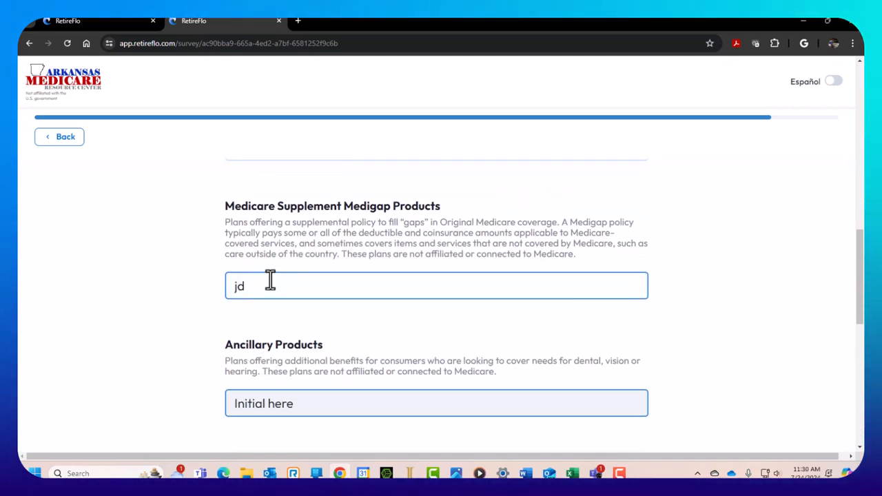
{"action": "scroll", "coordinate": [270, 280], "scroll_direction": "down", "scroll_amount": 3}
{"action": "left_click", "coordinate": [281, 303]}
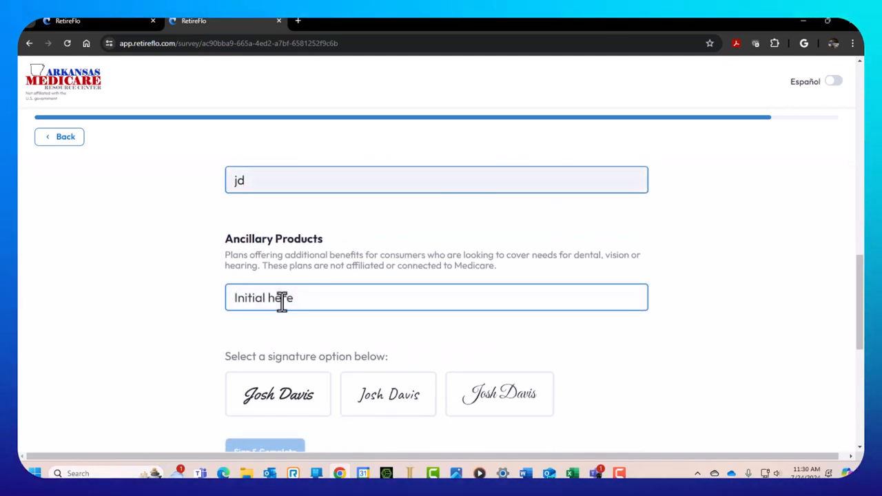
{"action": "type", "text": "jd"}
{"action": "left_click", "coordinate": [714, 275]}
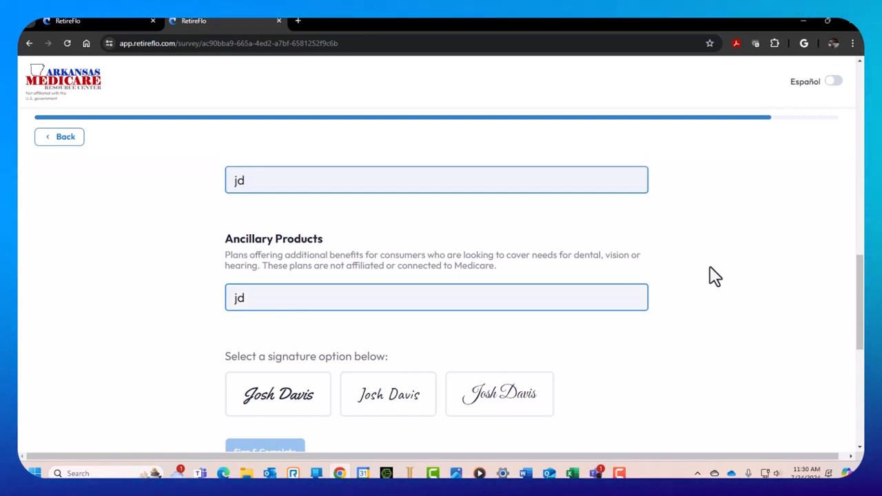
Pick the first signature style and Sign & Complete the survey
{"action": "scroll", "coordinate": [699, 270], "scroll_direction": "down", "scroll_amount": 3}
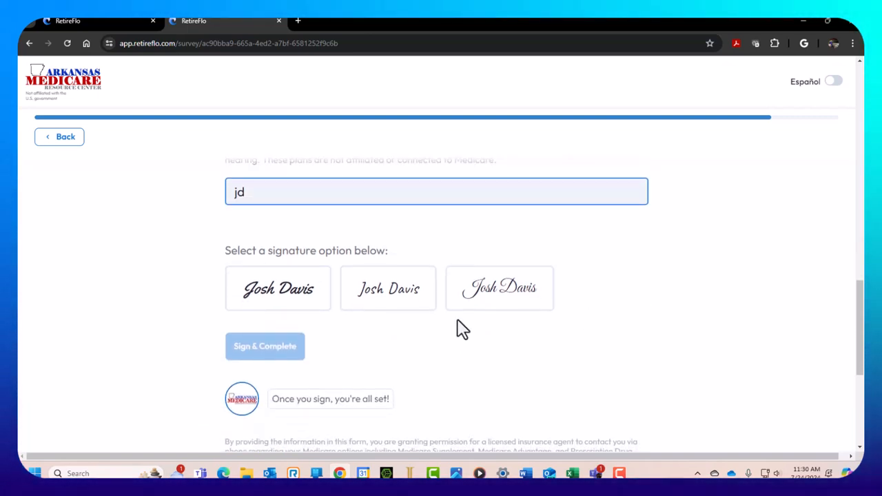
{"action": "left_click", "coordinate": [301, 295]}
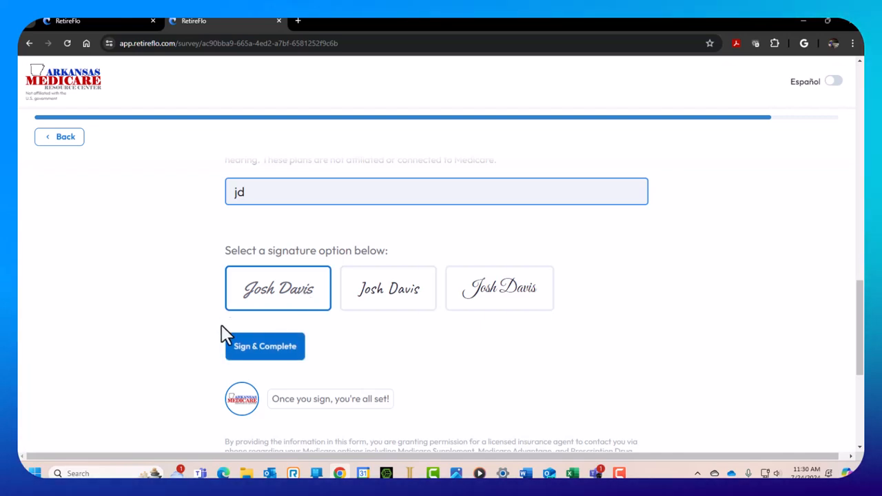
{"action": "left_click", "coordinate": [266, 353]}
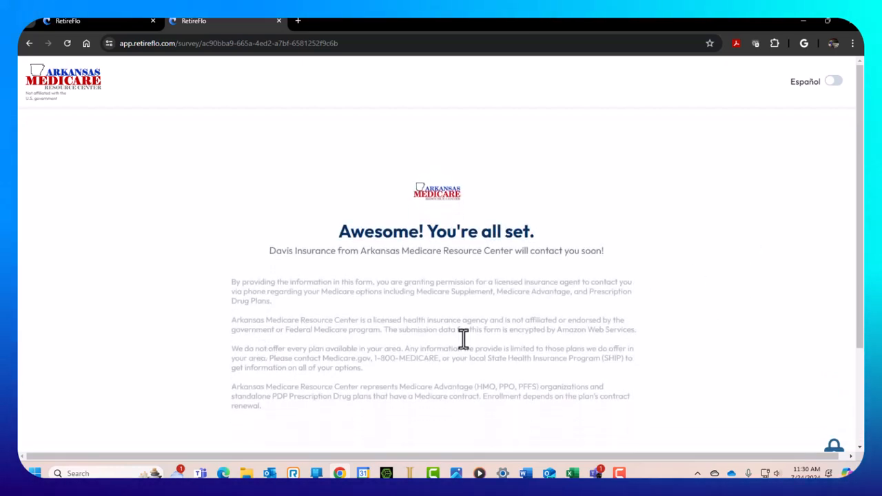
Close the survey confirmation tab
{"action": "scroll", "coordinate": [446, 347], "scroll_direction": "down", "scroll_amount": 3}
{"action": "scroll", "coordinate": [445, 346], "scroll_direction": "up", "scroll_amount": 3}
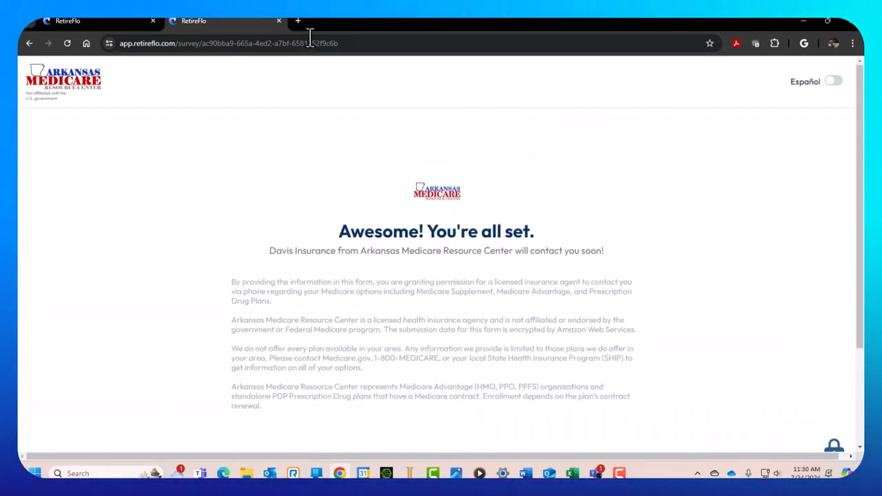
{"action": "left_click", "coordinate": [279, 21]}
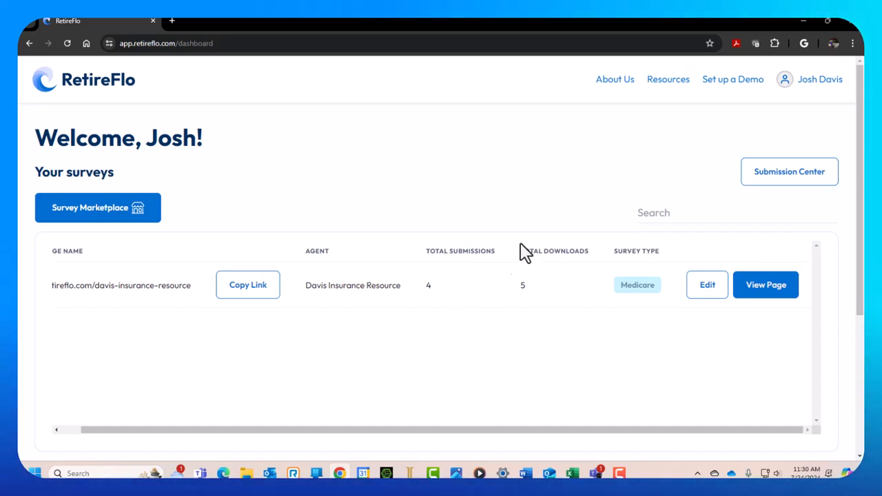
Open the Submission Center and download the newest submission's form summary
{"action": "left_click", "coordinate": [790, 175]}
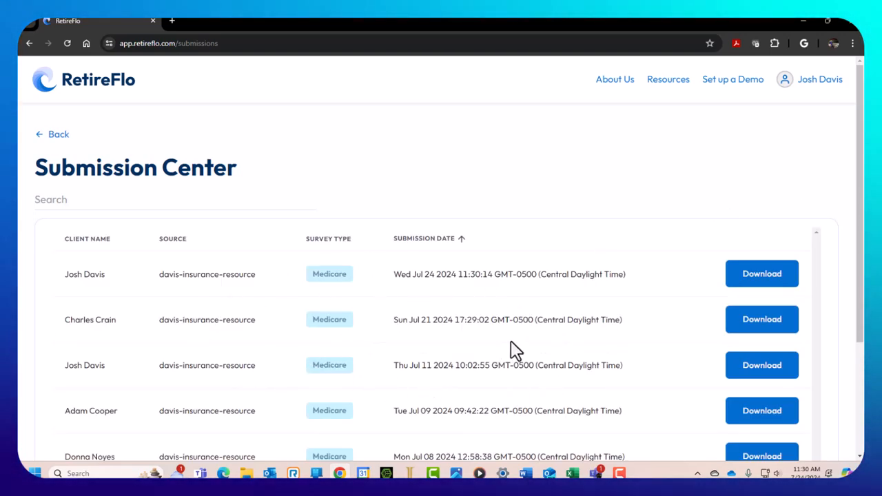
{"action": "scroll", "coordinate": [495, 338], "scroll_direction": "down", "scroll_amount": 2}
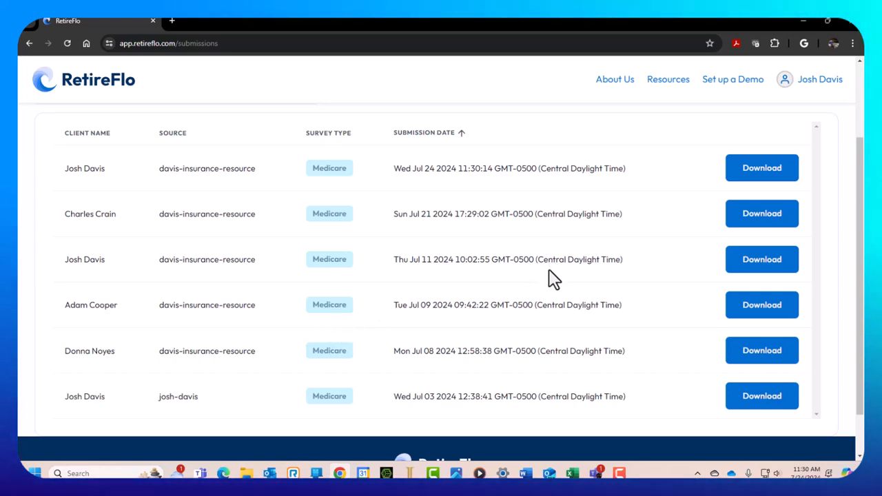
{"action": "scroll", "coordinate": [555, 279], "scroll_direction": "up", "scroll_amount": 1}
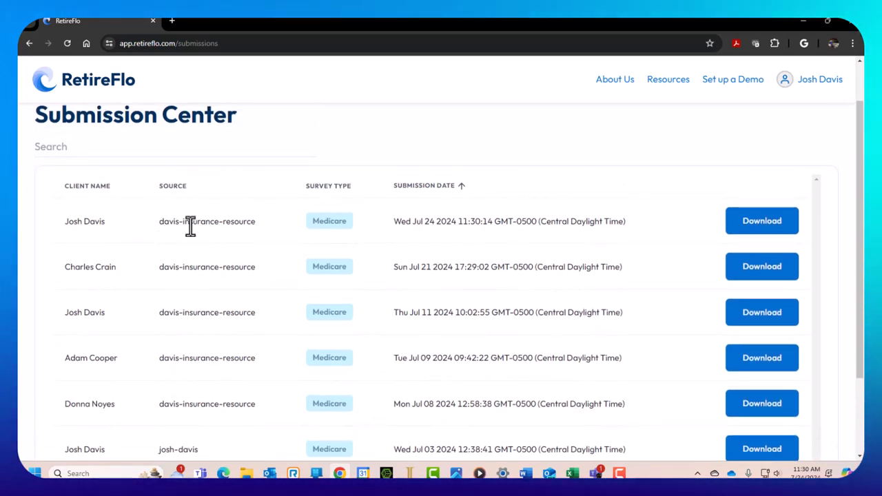
{"action": "left_click", "coordinate": [774, 228]}
Save the Form Summary PDF and scroll through its client details and metformin prescription section
{"action": "key", "text": "Return"}
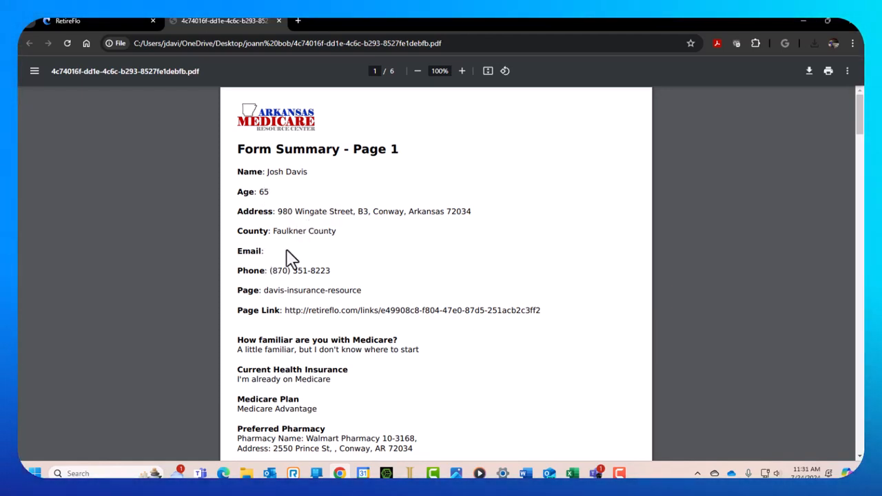
{"action": "scroll", "coordinate": [558, 244], "scroll_direction": "down", "scroll_amount": 1}
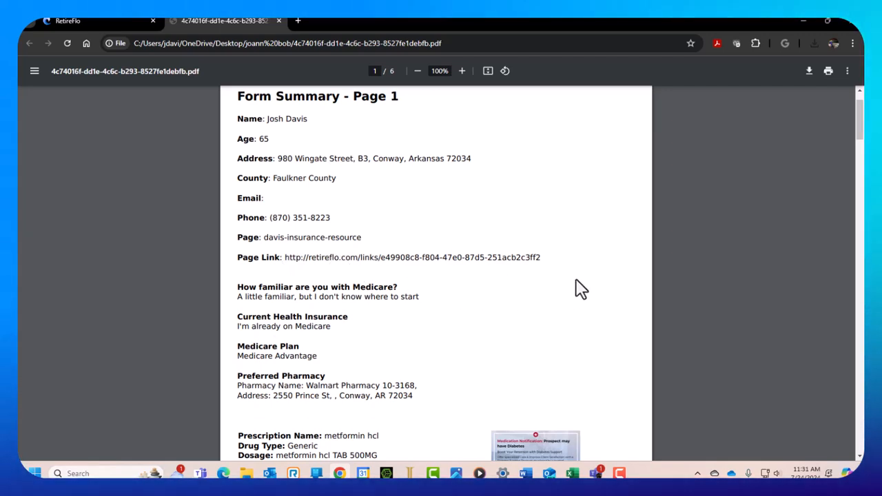
{"action": "scroll", "coordinate": [575, 290], "scroll_direction": "down", "scroll_amount": 1}
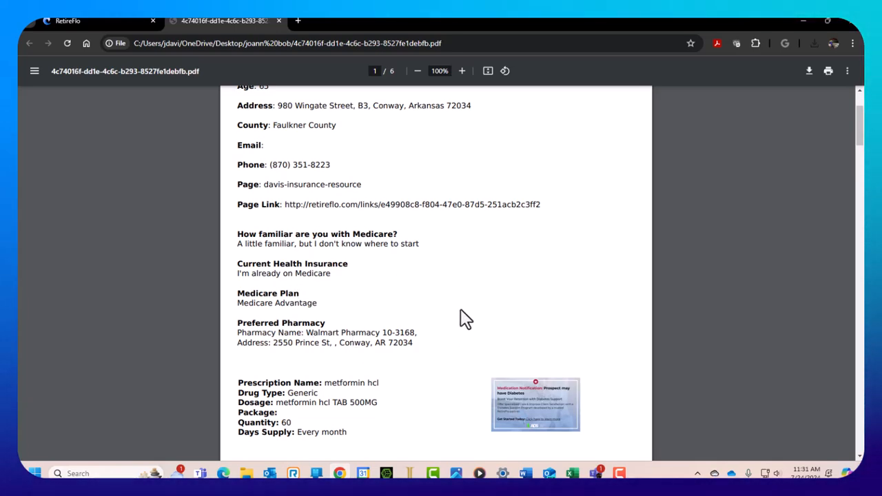
{"action": "scroll", "coordinate": [460, 320], "scroll_direction": "down", "scroll_amount": 3}
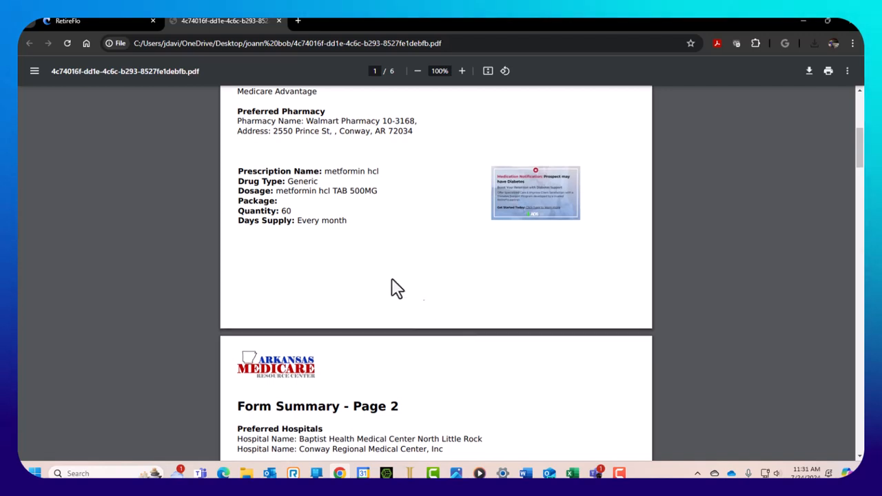
{"action": "scroll", "coordinate": [388, 291], "scroll_direction": "down", "scroll_amount": 2}
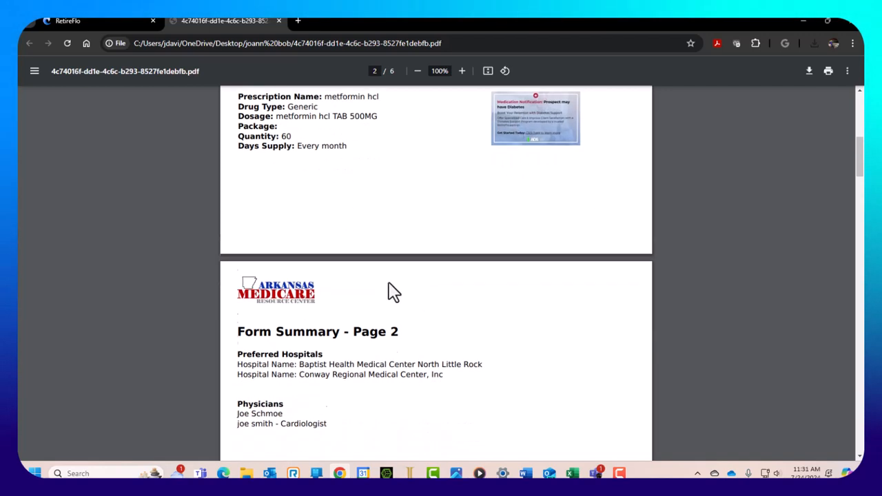
{"action": "scroll", "coordinate": [388, 292], "scroll_direction": "up", "scroll_amount": 3}
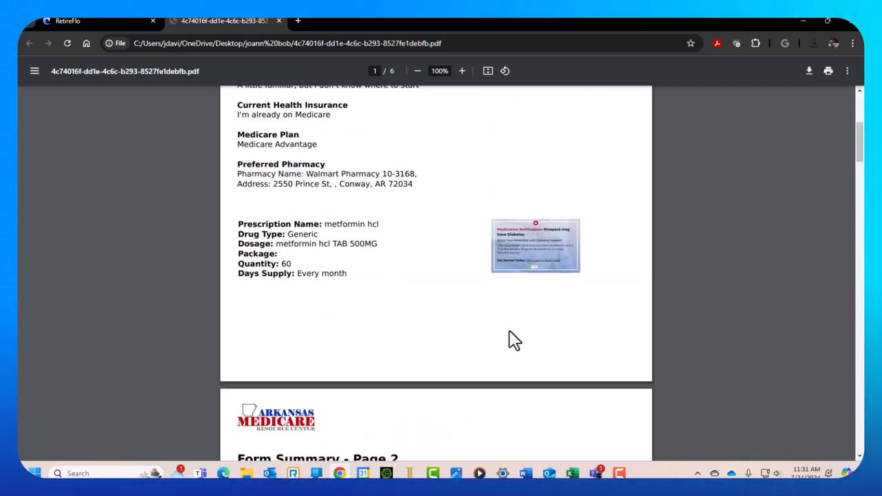
{"action": "scroll", "coordinate": [590, 331], "scroll_direction": "up", "scroll_amount": 1}
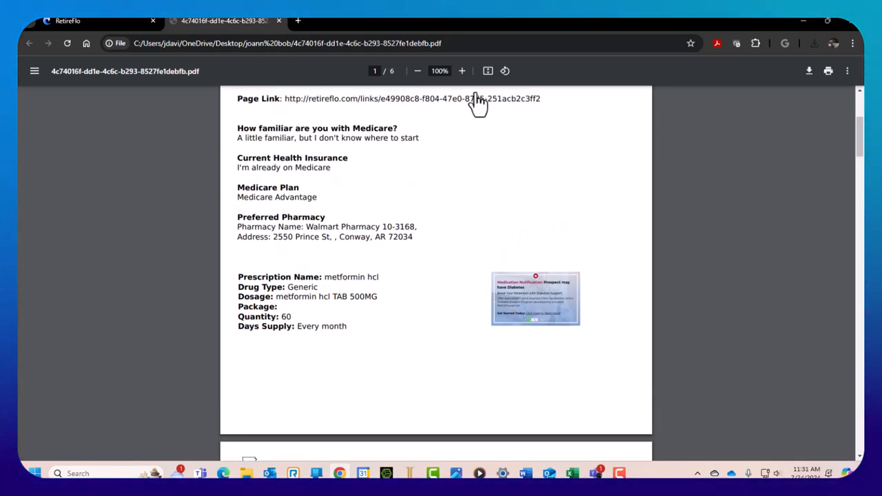
Zoom the PDF to 250% and pan to centre the diabetes Medication Notification
{"action": "left_click", "coordinate": [464, 72]}
{"action": "left_click", "coordinate": [462, 72]}
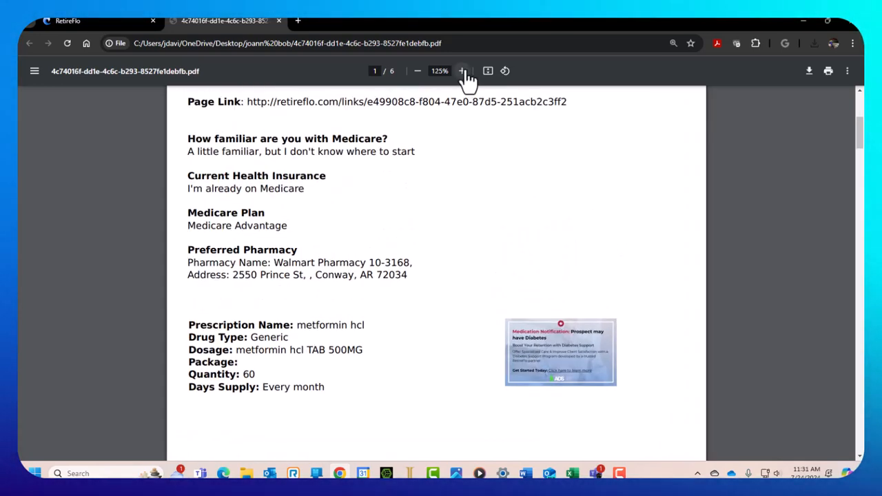
{"action": "left_click", "coordinate": [462, 71]}
{"action": "left_click", "coordinate": [463, 72]}
{"action": "scroll", "coordinate": [758, 333], "scroll_direction": "down", "scroll_amount": 2}
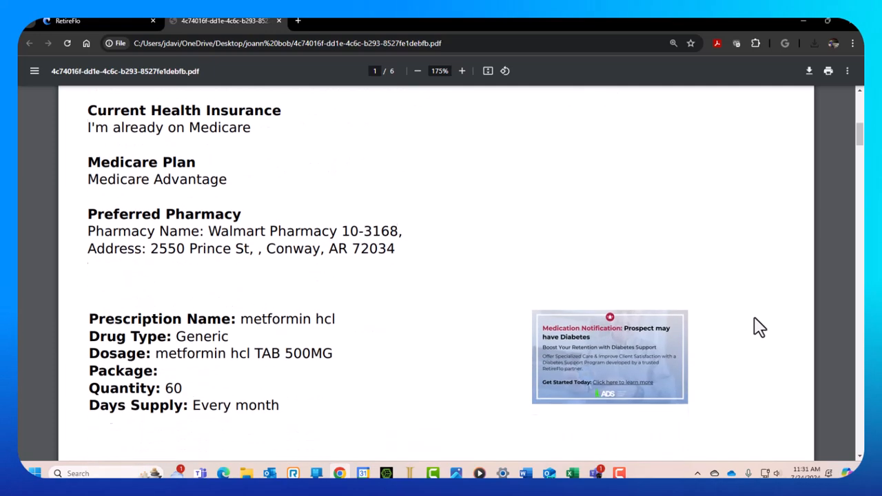
{"action": "left_click", "coordinate": [462, 72]}
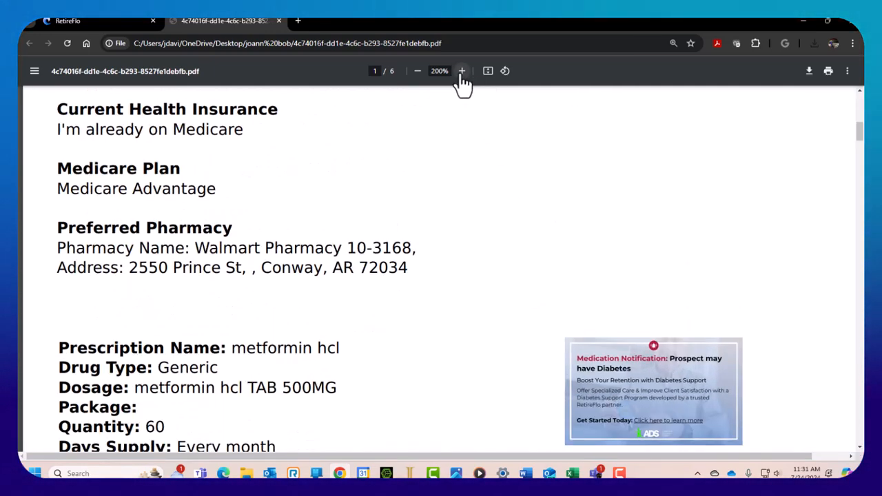
{"action": "left_click", "coordinate": [463, 71]}
{"action": "left_click_drag", "start_coordinate": [586, 457], "coordinate": [732, 450]}
{"action": "scroll", "coordinate": [768, 321], "scroll_direction": "down", "scroll_amount": 3}
{"action": "scroll", "coordinate": [769, 316], "scroll_direction": "down", "scroll_amount": 1}
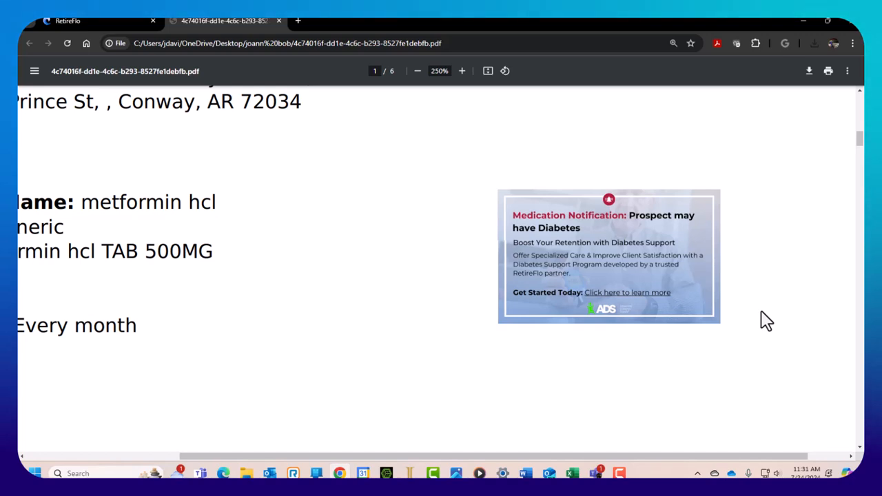
{"action": "scroll", "coordinate": [767, 321], "scroll_direction": "down", "scroll_amount": 1}
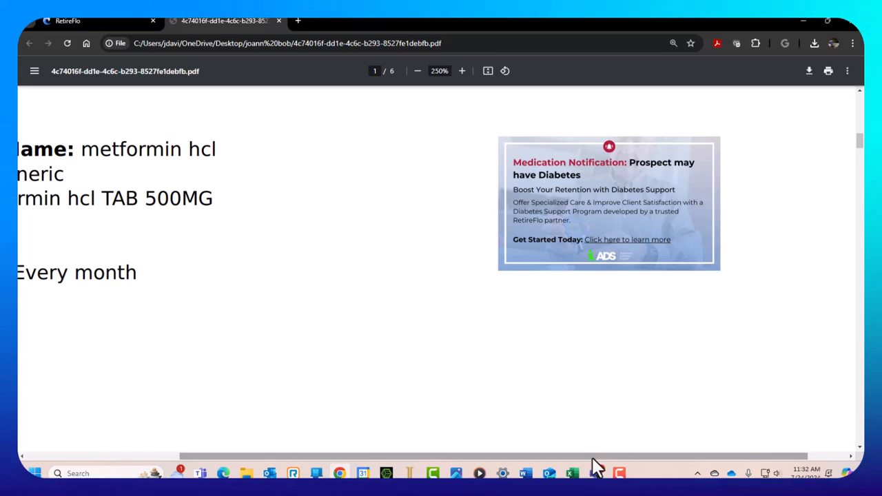
{"action": "left_click_drag", "start_coordinate": [592, 458], "coordinate": [626, 473]}
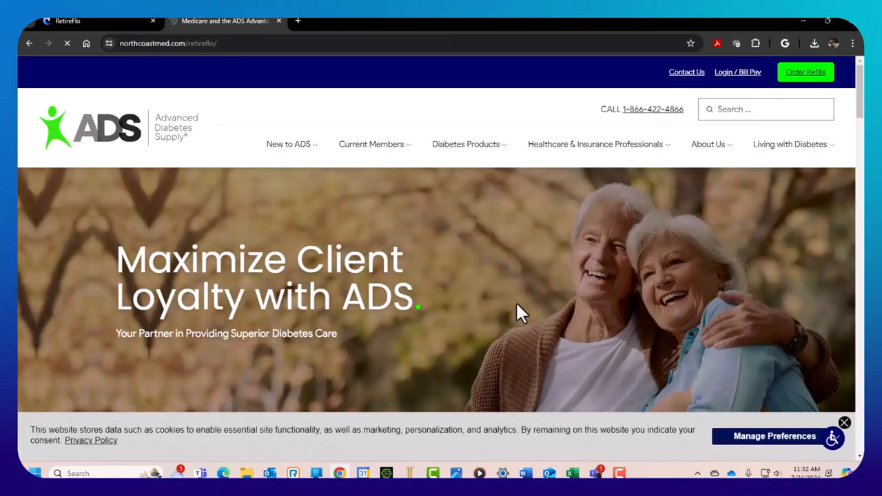
{"action": "scroll", "coordinate": [517, 311], "scroll_direction": "down", "scroll_amount": 3}
{"action": "scroll", "coordinate": [522, 311], "scroll_direction": "down", "scroll_amount": 3}
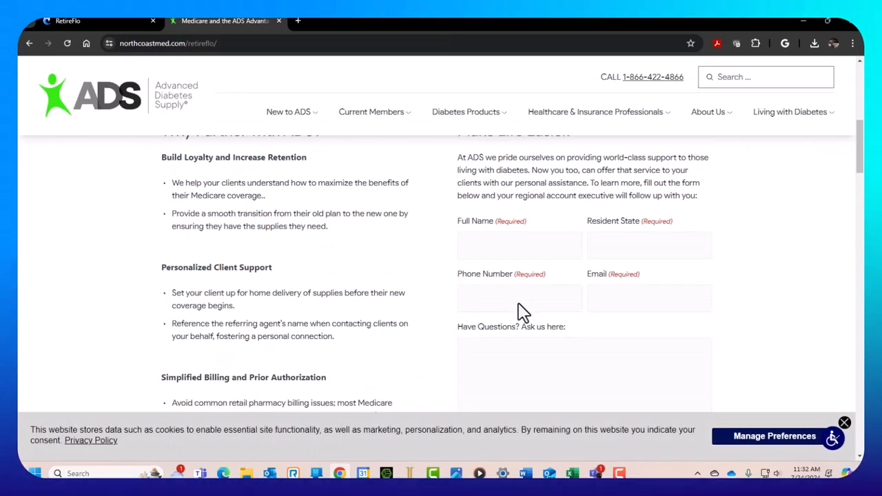
{"action": "scroll", "coordinate": [749, 281], "scroll_direction": "down", "scroll_amount": 3}
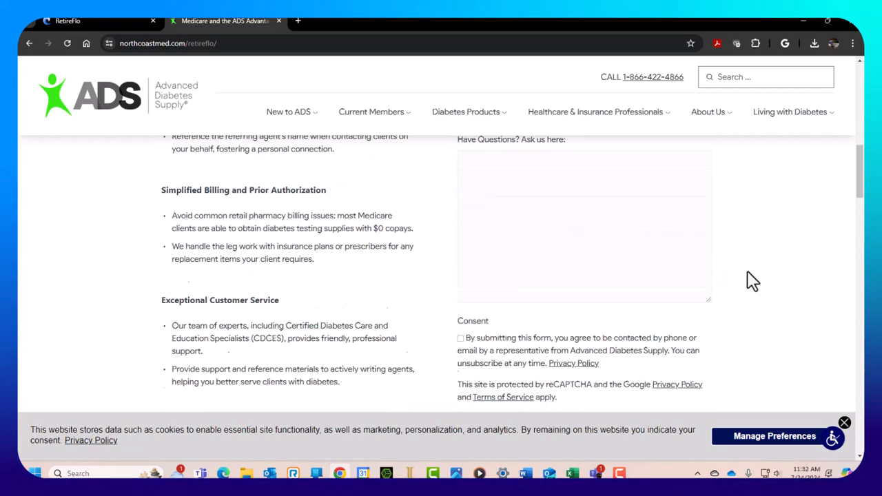
{"action": "scroll", "coordinate": [753, 281], "scroll_direction": "up", "scroll_amount": 4}
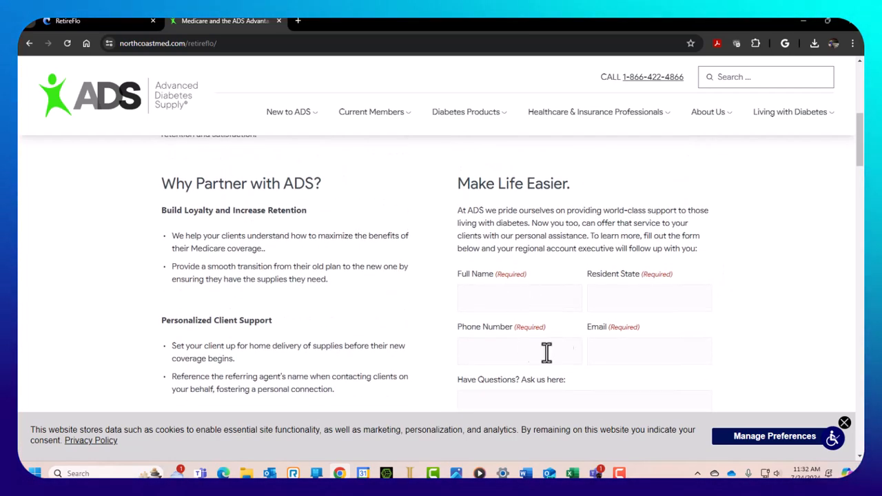
{"action": "scroll", "coordinate": [764, 292], "scroll_direction": "down", "scroll_amount": 5}
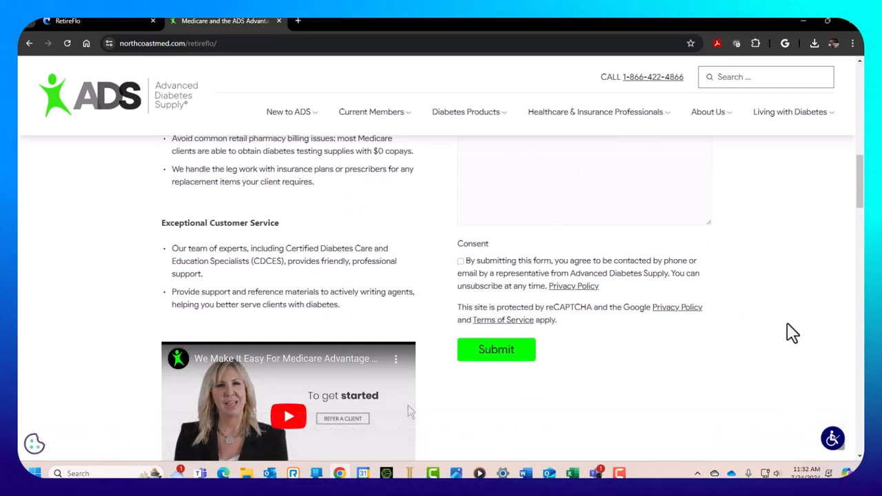
{"action": "scroll", "coordinate": [786, 333], "scroll_direction": "up", "scroll_amount": 10}
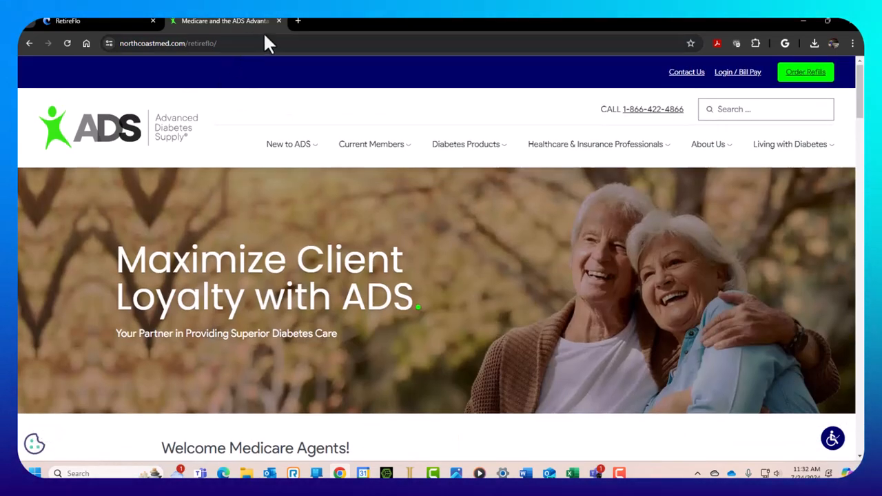
Close the ADS tab, reopen the Form Summary PDF from Downloads and scroll to page 3
{"action": "left_click", "coordinate": [278, 20]}
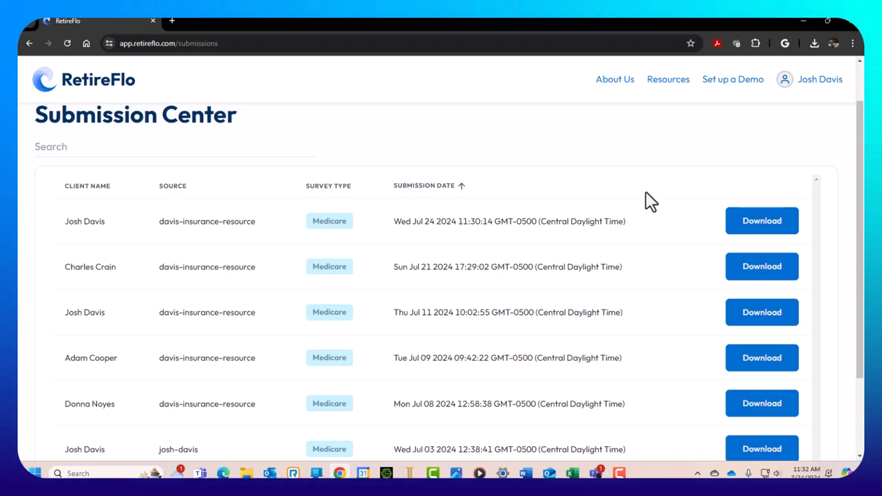
{"action": "left_click", "coordinate": [814, 44]}
{"action": "left_click", "coordinate": [700, 99]}
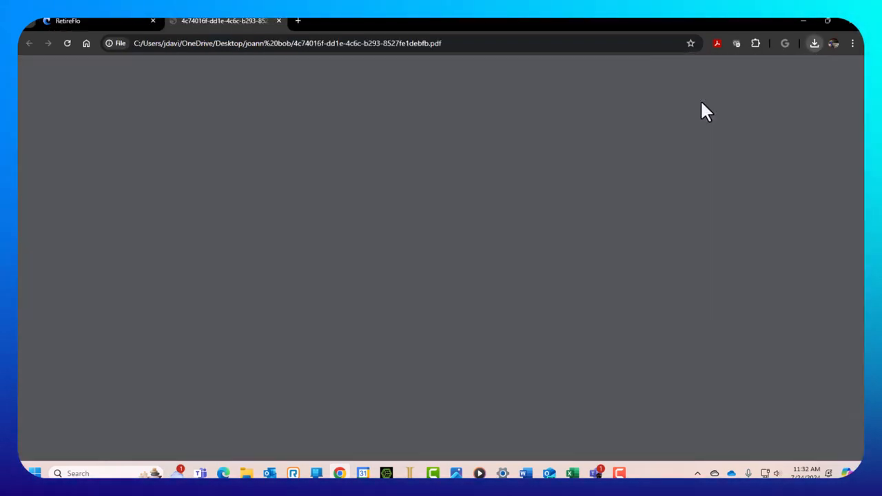
{"action": "scroll", "coordinate": [548, 346], "scroll_direction": "down", "scroll_amount": 5}
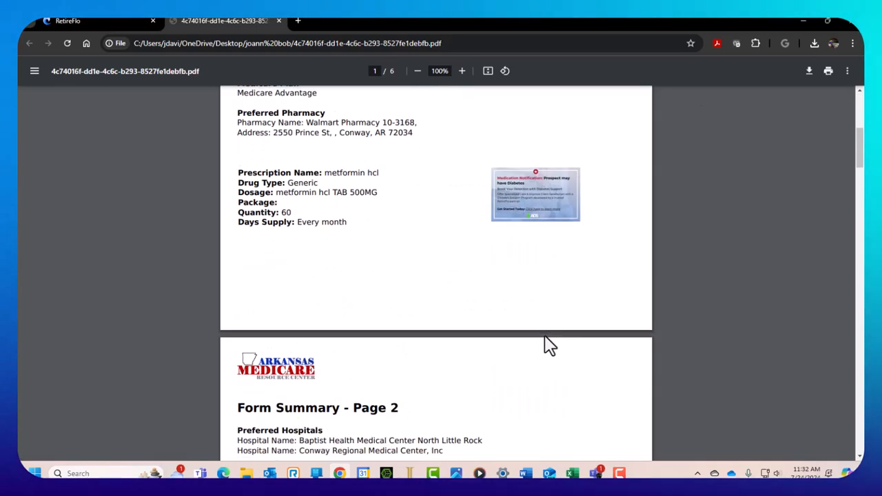
{"action": "scroll", "coordinate": [549, 345], "scroll_direction": "down", "scroll_amount": 2}
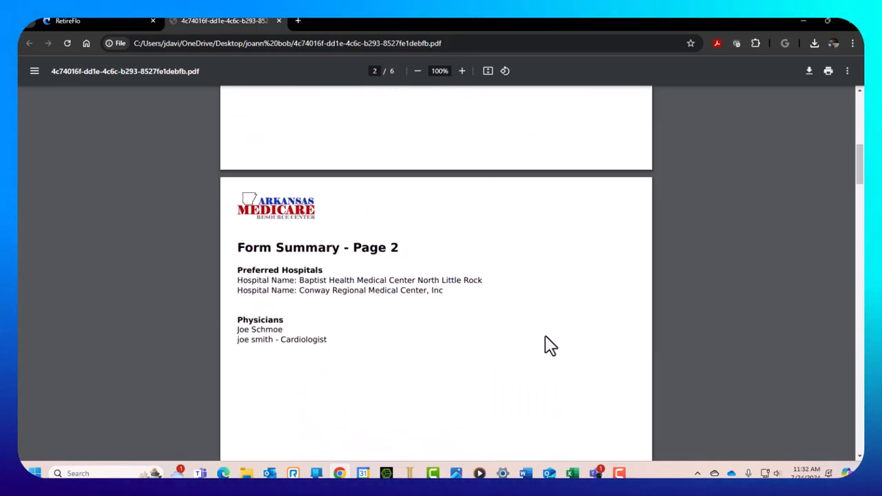
{"action": "scroll", "coordinate": [448, 296], "scroll_direction": "down", "scroll_amount": 2}
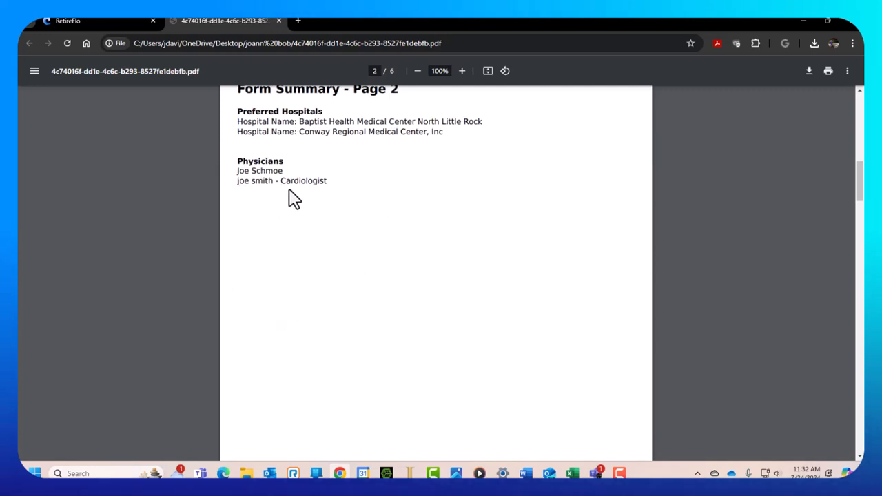
{"action": "scroll", "coordinate": [545, 262], "scroll_direction": "down", "scroll_amount": 7}
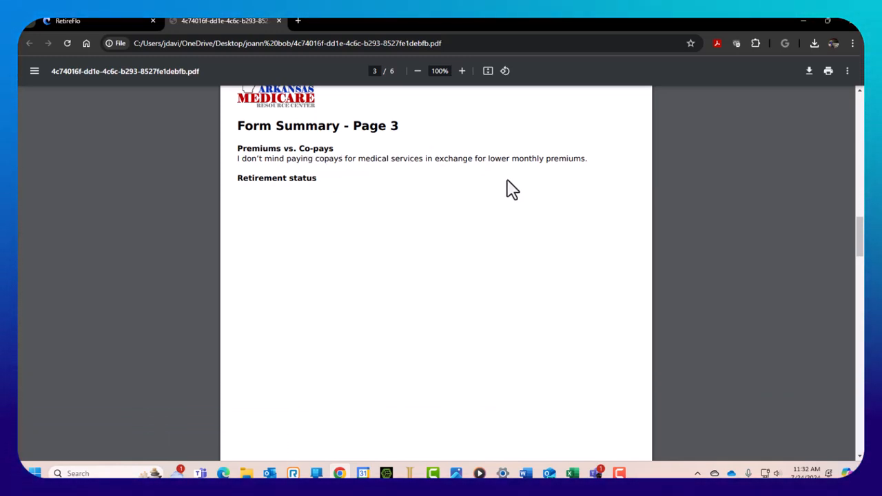
{"action": "scroll", "coordinate": [524, 192], "scroll_direction": "down", "scroll_amount": 10}
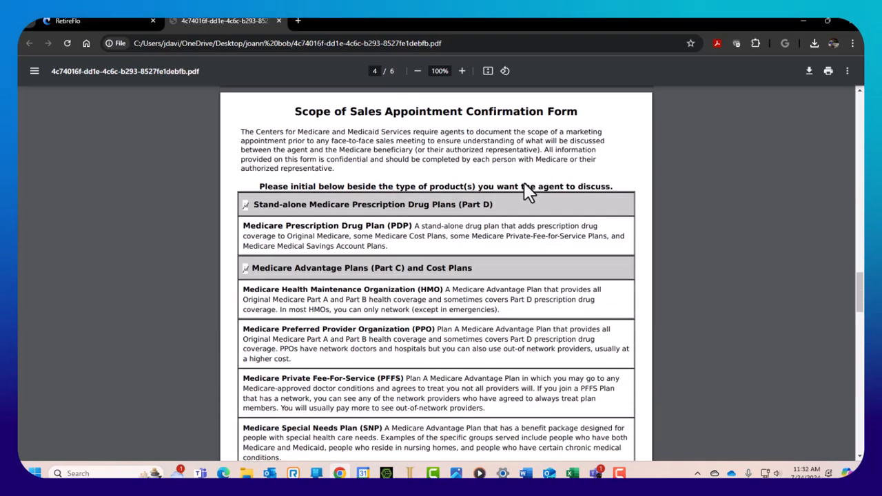
{"action": "scroll", "coordinate": [572, 181], "scroll_direction": "down", "scroll_amount": 4}
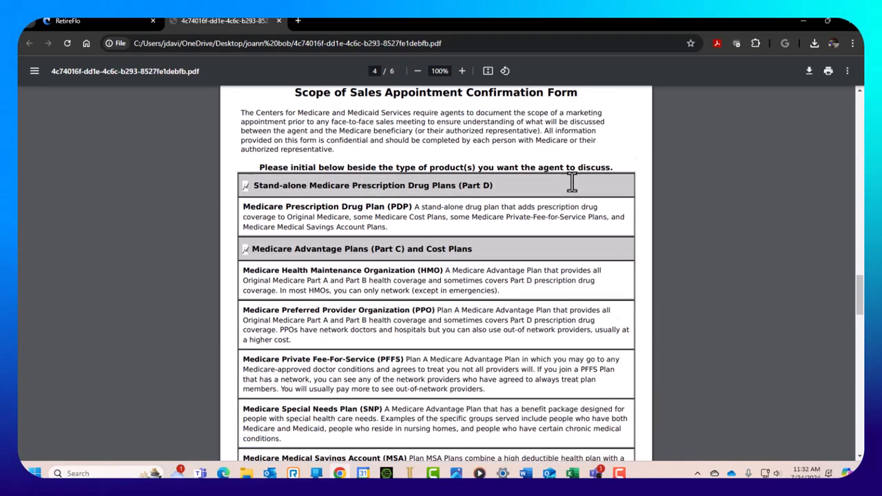
{"action": "scroll", "coordinate": [572, 181], "scroll_direction": "down", "scroll_amount": 8}
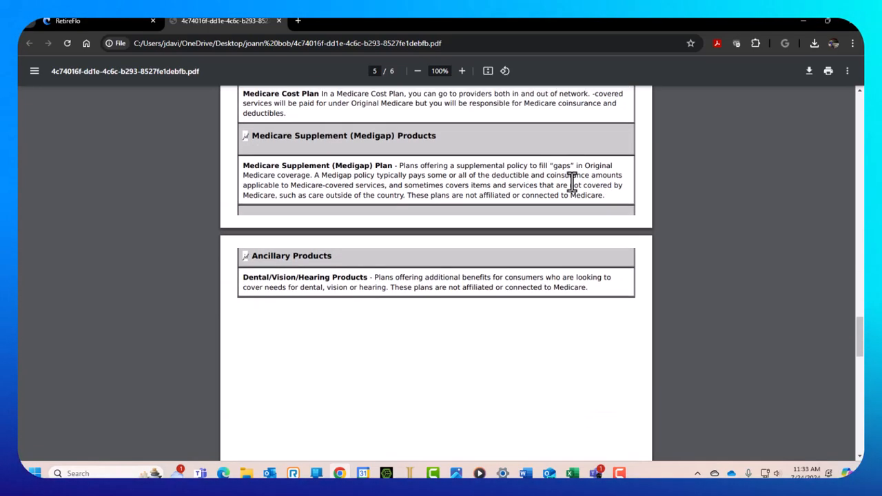
{"action": "scroll", "coordinate": [572, 181], "scroll_direction": "down", "scroll_amount": 5}
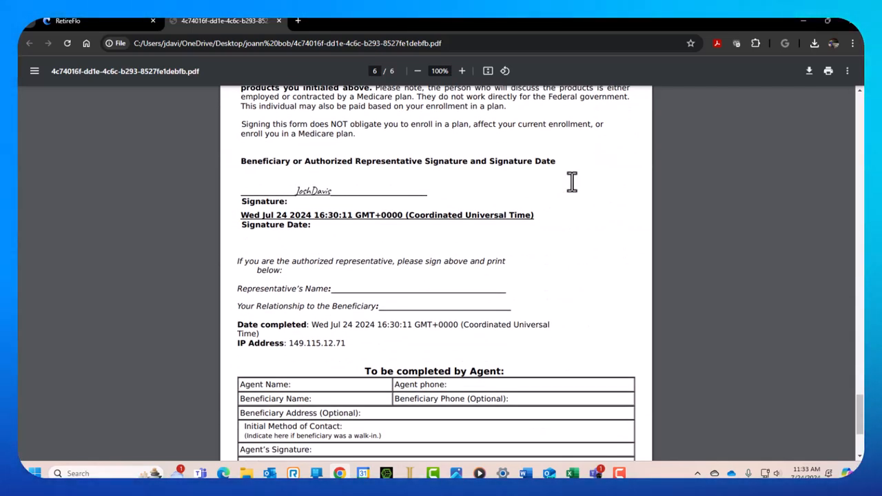
{"action": "scroll", "coordinate": [537, 217], "scroll_direction": "down", "scroll_amount": 2}
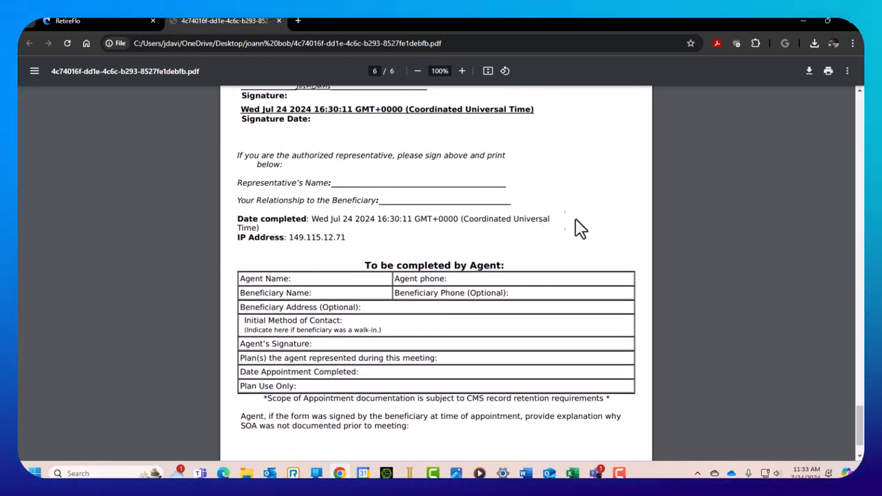
{"action": "scroll", "coordinate": [572, 214], "scroll_direction": "down", "scroll_amount": 1}
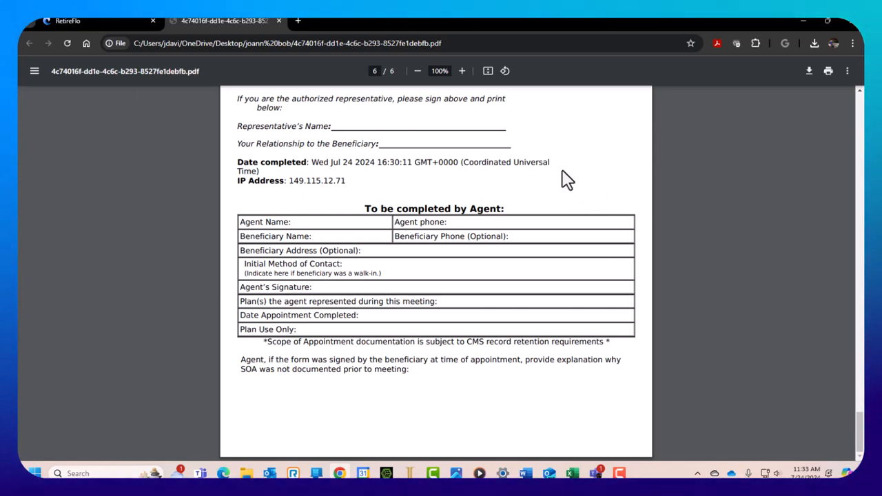
{"action": "scroll", "coordinate": [576, 177], "scroll_direction": "up", "scroll_amount": 3}
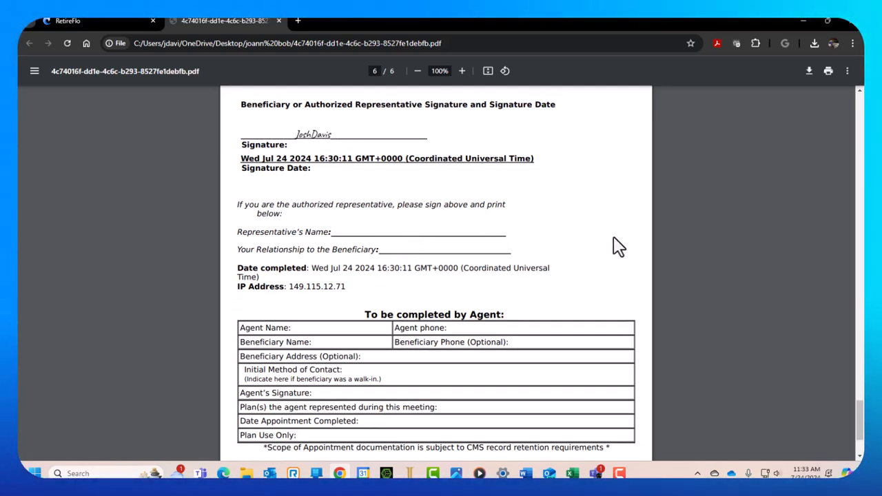
{"action": "scroll", "coordinate": [616, 246], "scroll_direction": "down", "scroll_amount": 3}
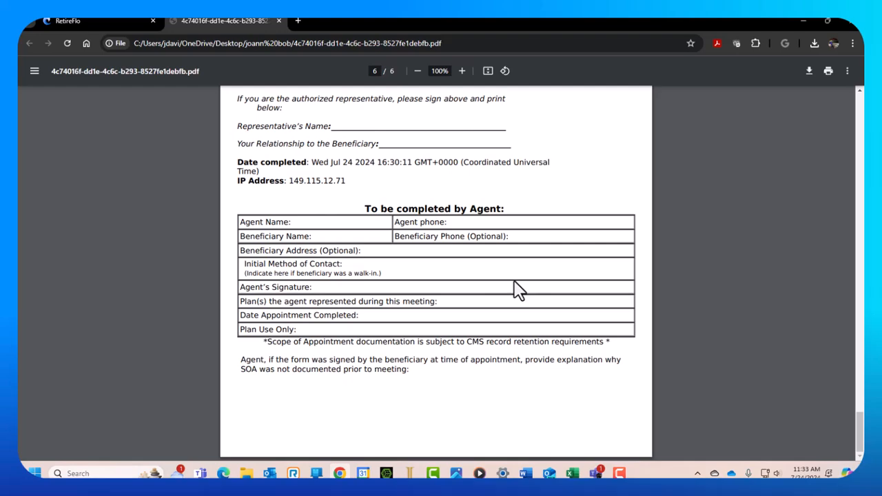
{"action": "scroll", "coordinate": [558, 261], "scroll_direction": "up", "scroll_amount": 20}
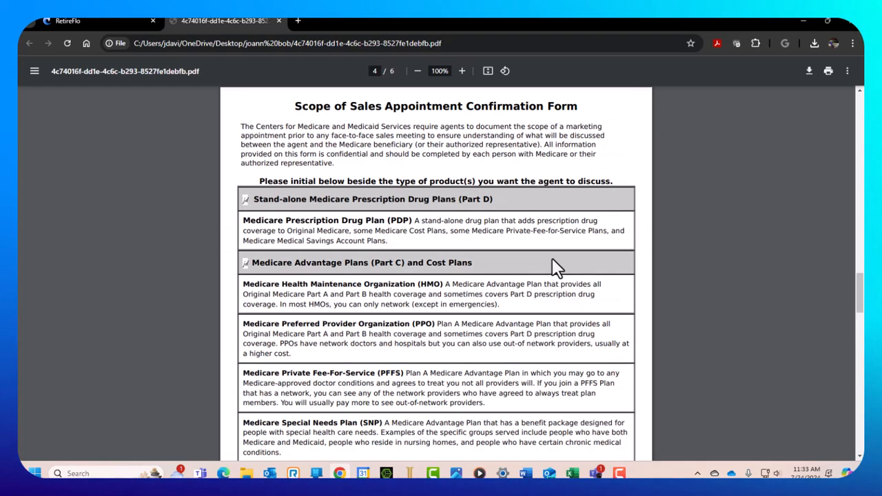
{"action": "scroll", "coordinate": [557, 267], "scroll_direction": "up", "scroll_amount": 10}
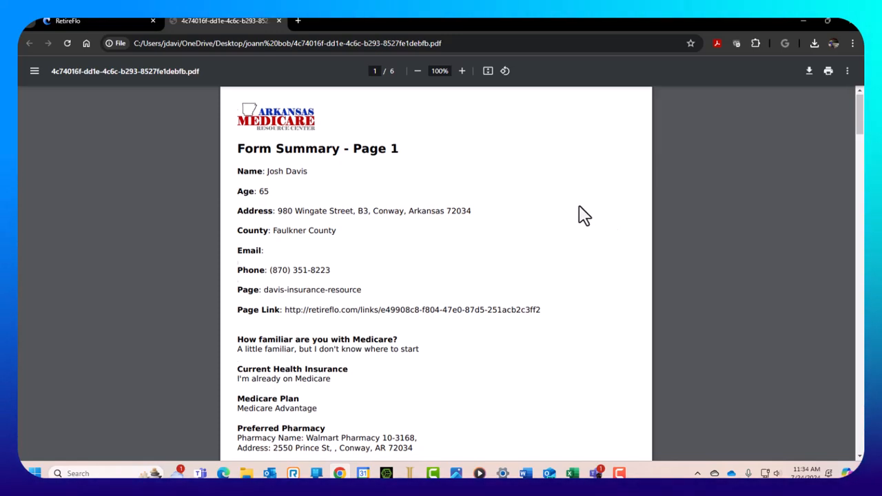
Close the Form Summary PDF tab, returning to the Submission Center
{"action": "scroll", "coordinate": [583, 210], "scroll_direction": "down", "scroll_amount": 3}
{"action": "scroll", "coordinate": [580, 207], "scroll_direction": "down", "scroll_amount": 9}
{"action": "scroll", "coordinate": [580, 207], "scroll_direction": "up", "scroll_amount": 12}
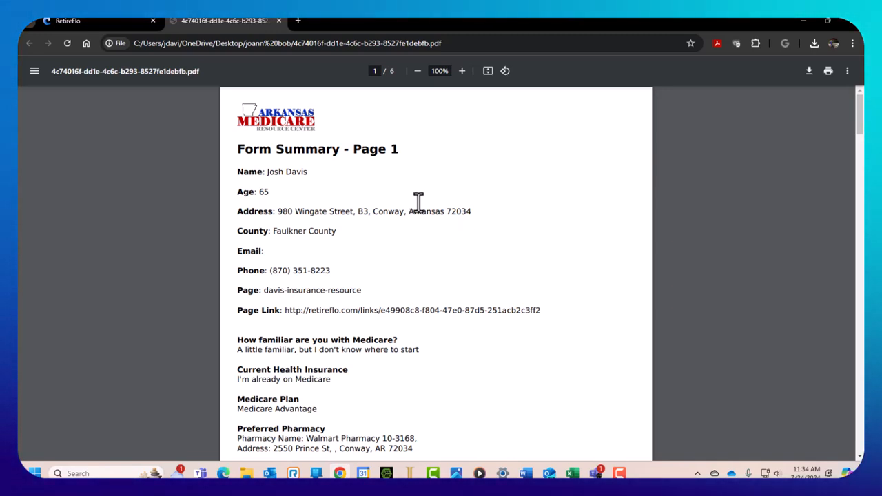
{"action": "left_click", "coordinate": [279, 21]}
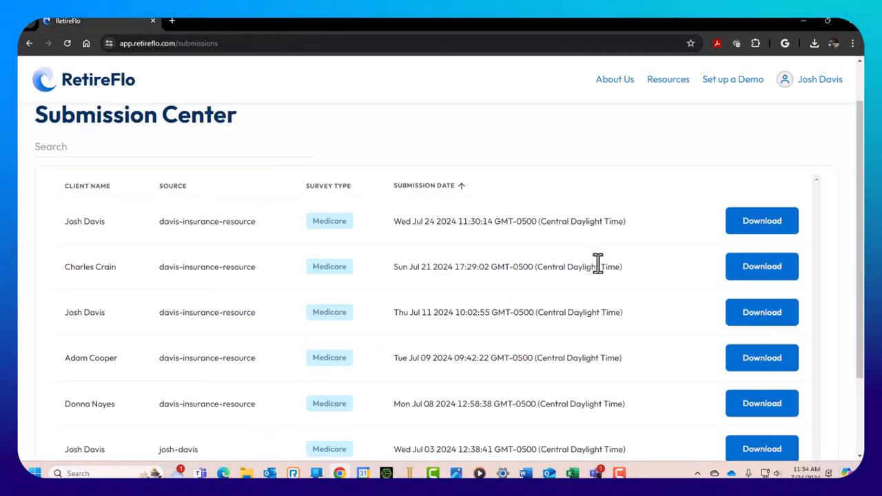
Go back to the dashboard, recheck the Submission Center list, then return to the dashboard
{"action": "scroll", "coordinate": [616, 252], "scroll_direction": "up", "scroll_amount": 1}
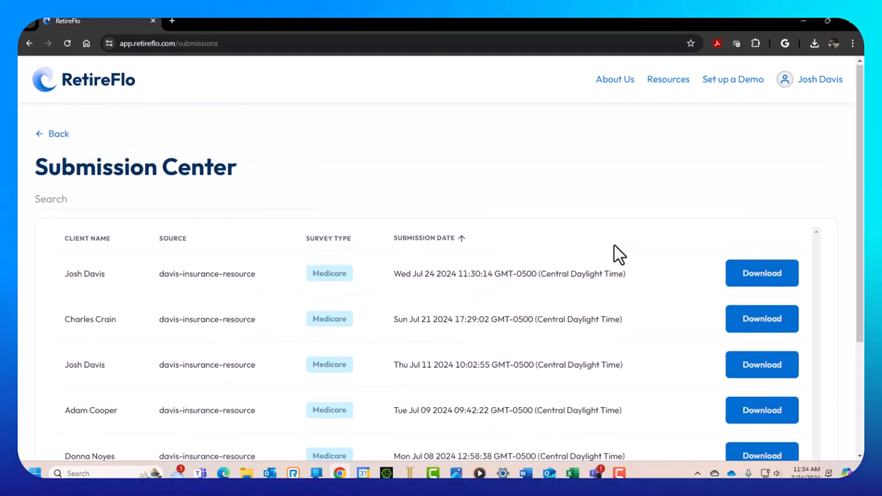
{"action": "left_click", "coordinate": [55, 135]}
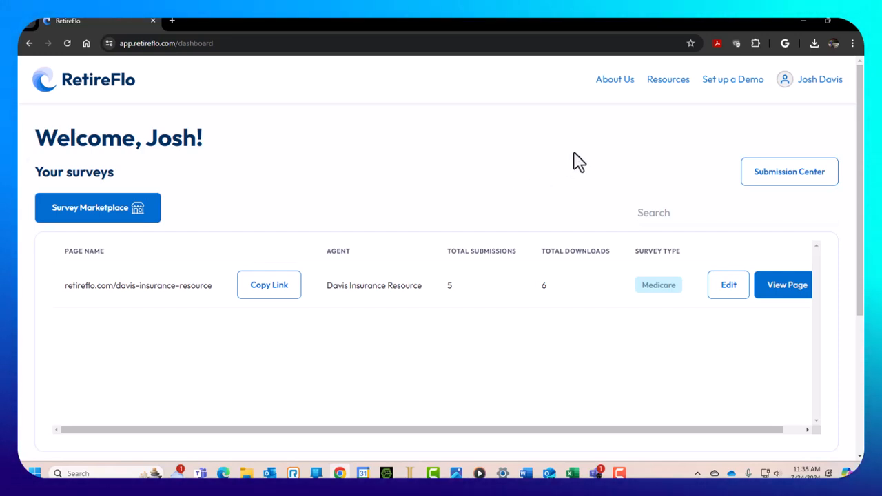
{"action": "left_click", "coordinate": [792, 180]}
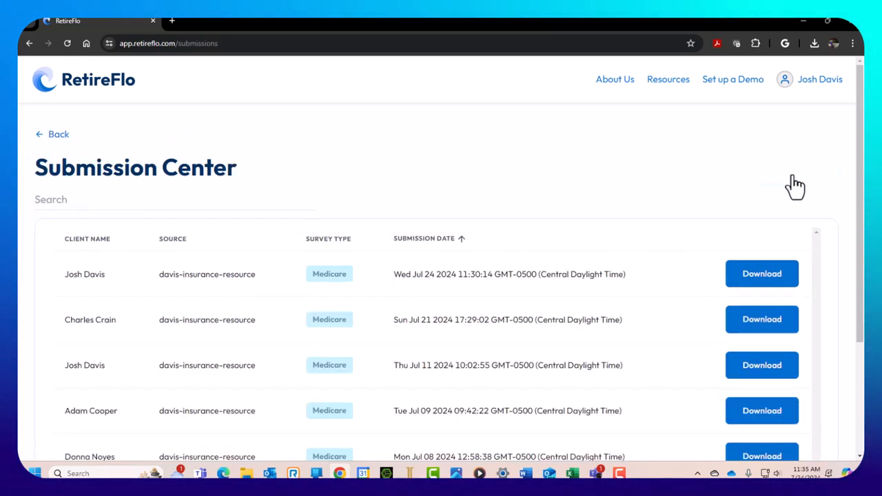
{"action": "scroll", "coordinate": [388, 339], "scroll_direction": "down", "scroll_amount": 2}
{"action": "scroll", "coordinate": [393, 348], "scroll_direction": "down", "scroll_amount": 2}
{"action": "scroll", "coordinate": [394, 348], "scroll_direction": "up", "scroll_amount": 3}
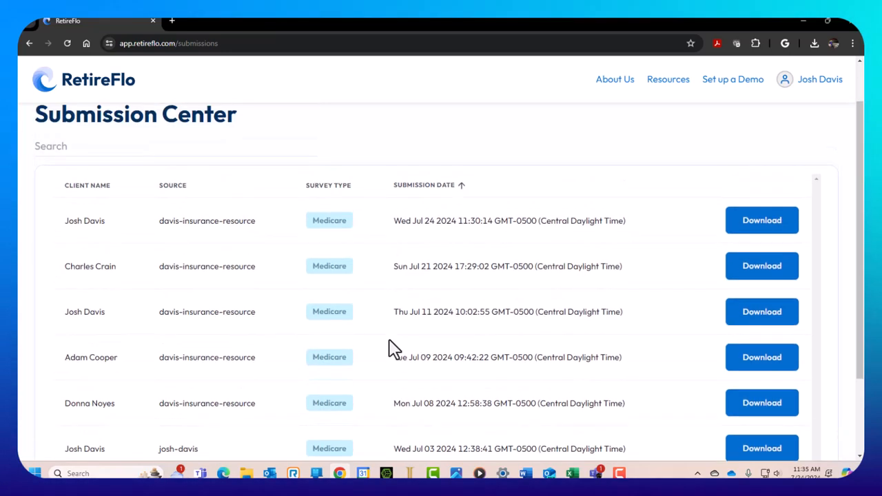
{"action": "scroll", "coordinate": [599, 250], "scroll_direction": "up", "scroll_amount": 1}
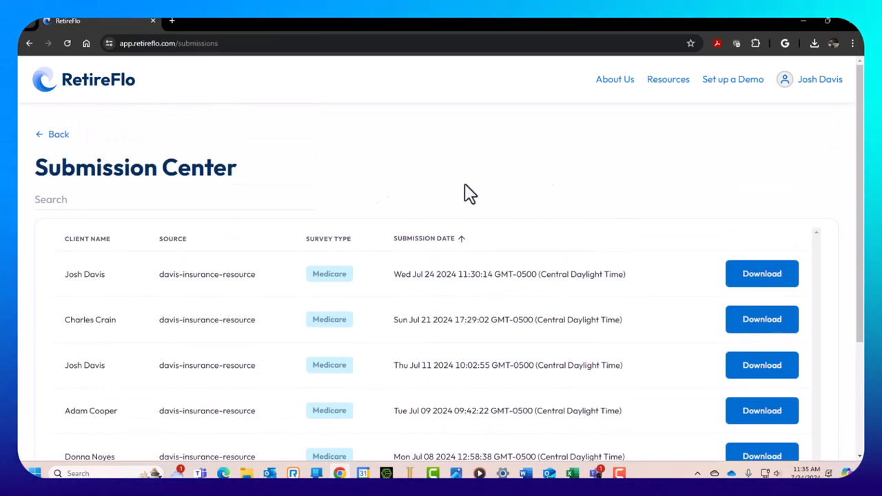
{"action": "left_click", "coordinate": [56, 134]}
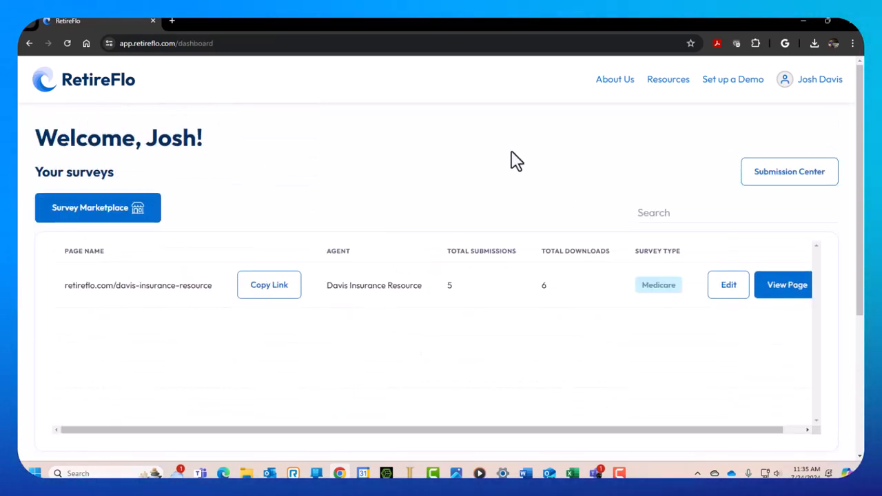